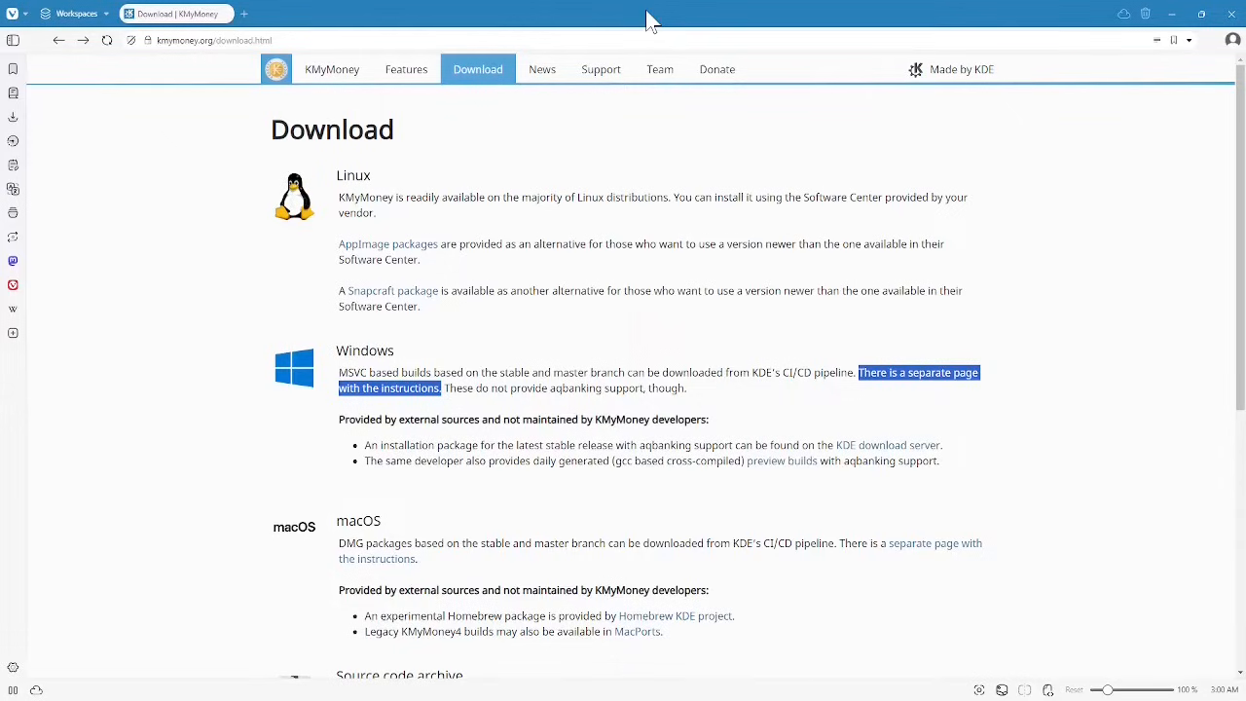
Step: Open the Windows instructions page and the stable-version build directory in new Vivaldi tabs
{"action": "right_click", "coordinate": [937, 380]}
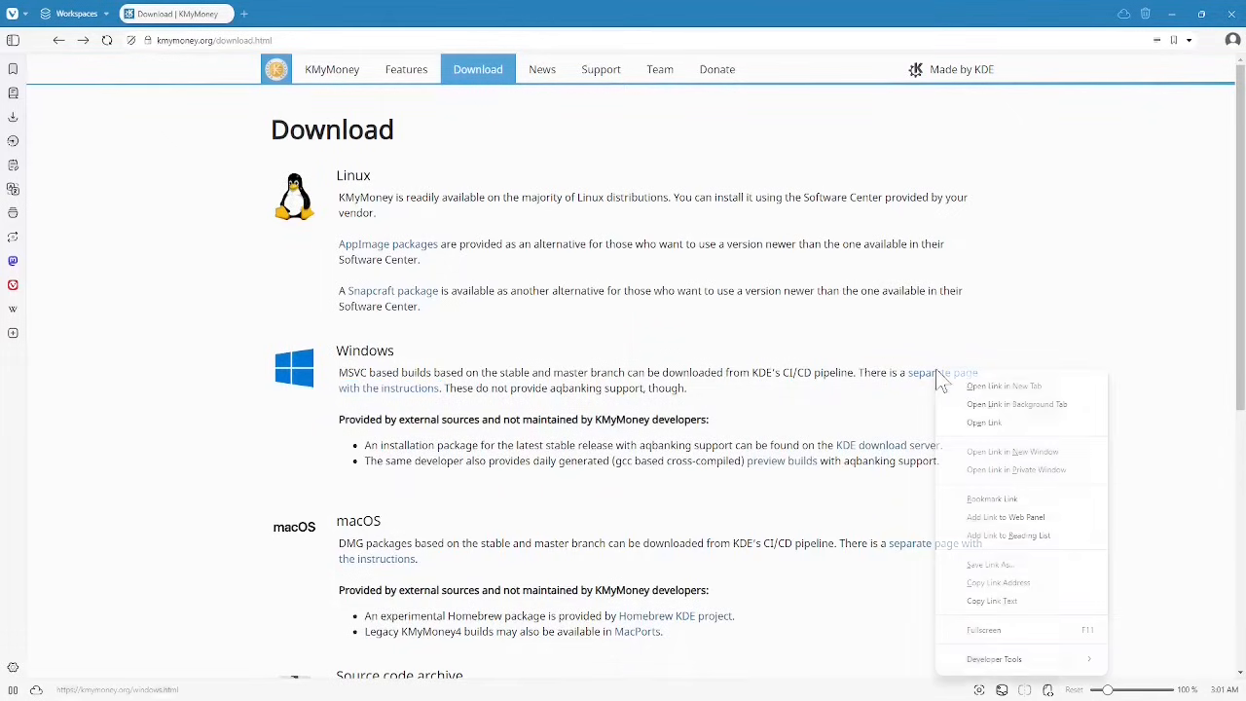
{"action": "left_click", "coordinate": [987, 387]}
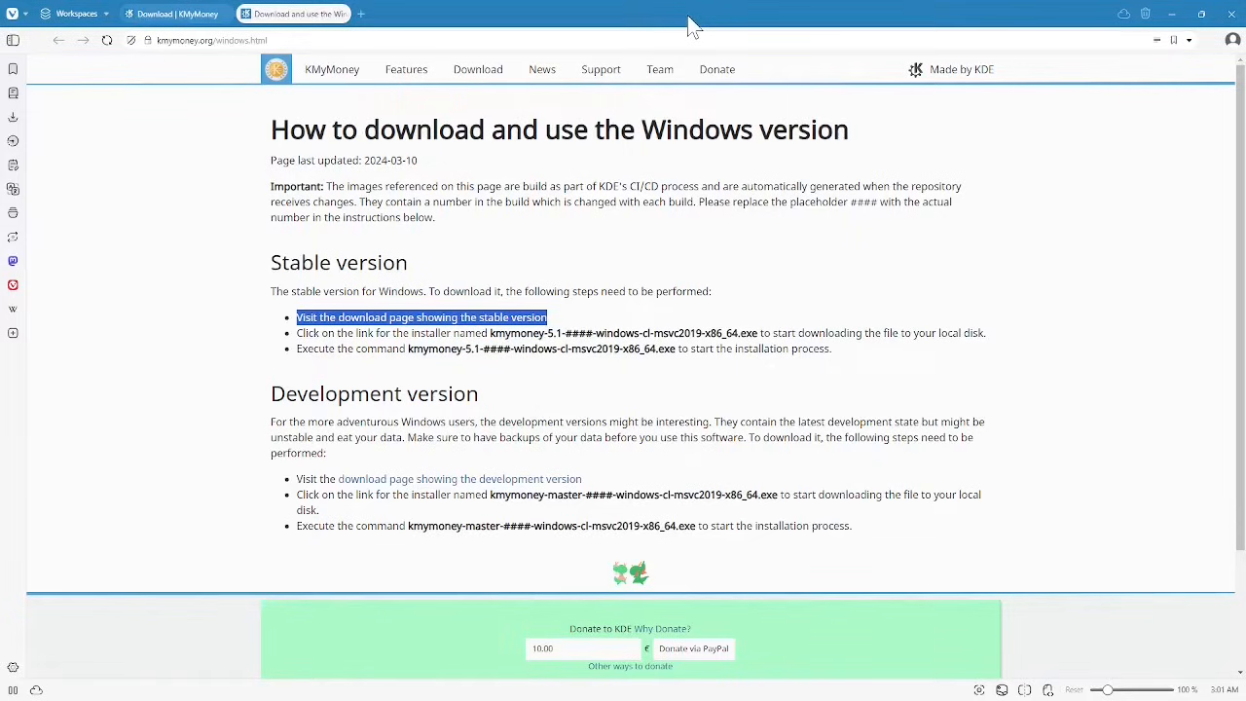
{"action": "right_click", "coordinate": [487, 321]}
{"action": "left_click", "coordinate": [530, 335]}
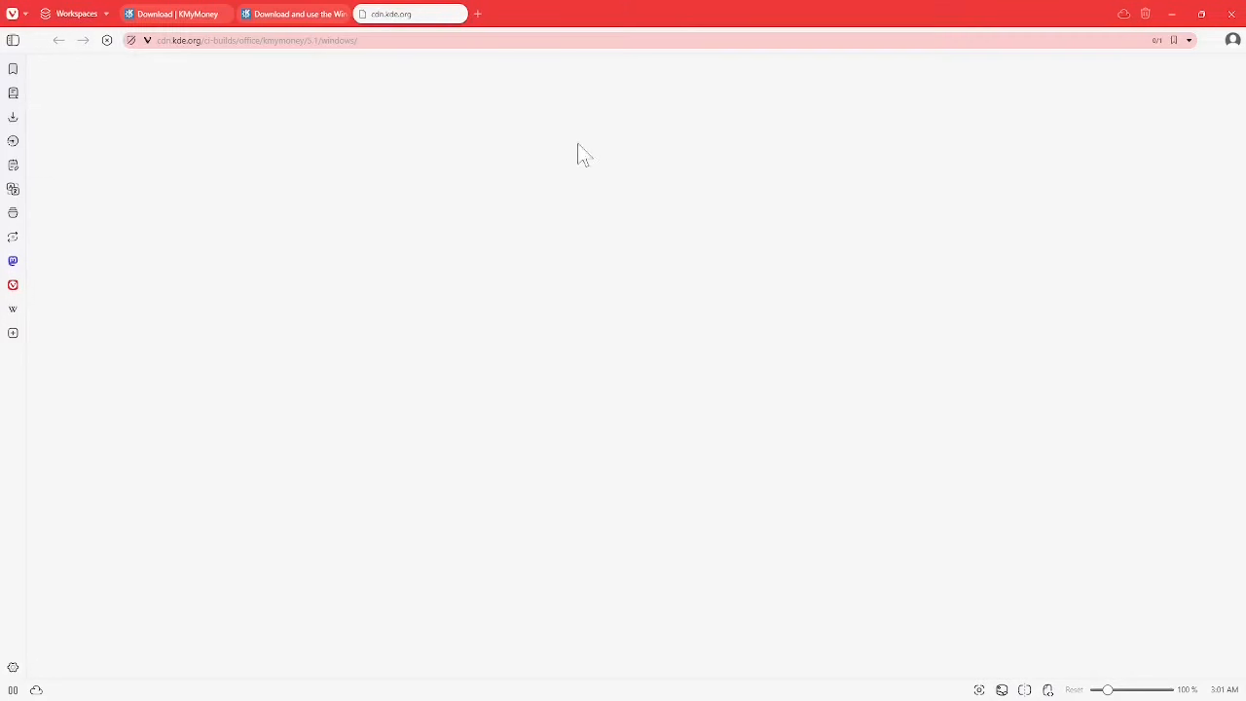
{"action": "left_click", "coordinate": [322, 13]}
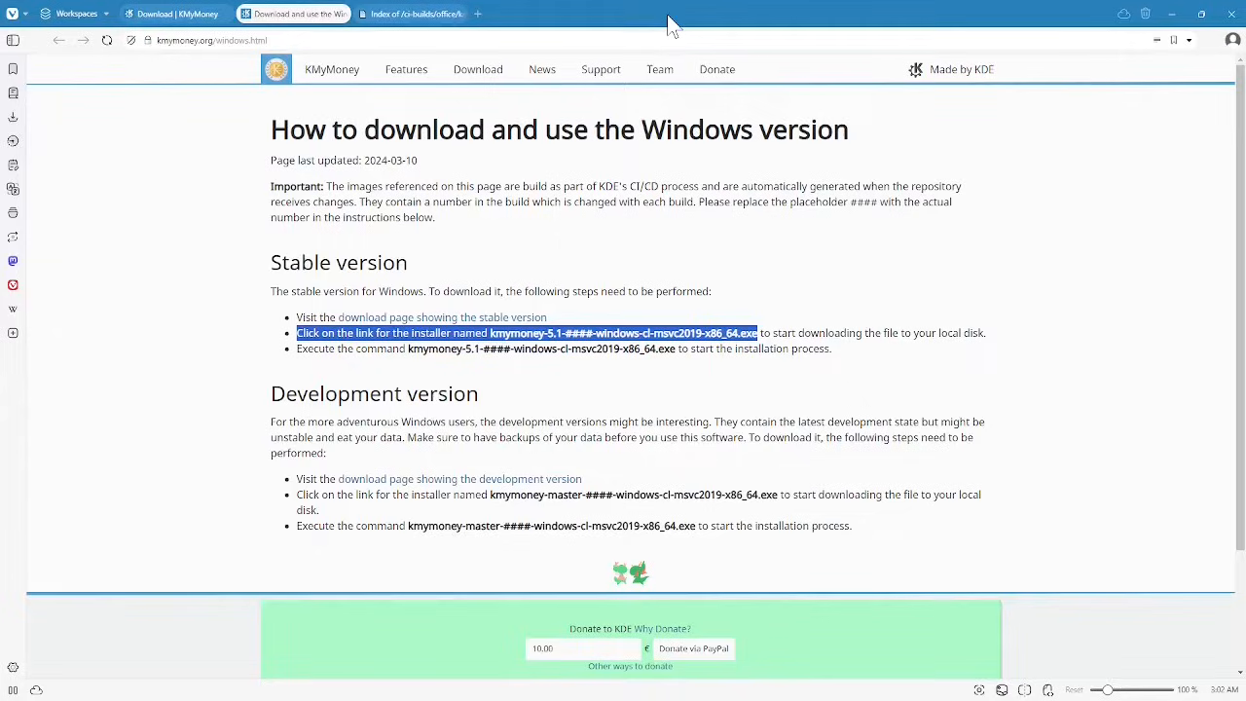
Step: Save the kmymoney-5.1-3218 x86_64 Windows installer .exe from the stable build index
{"action": "left_click", "coordinate": [412, 20]}
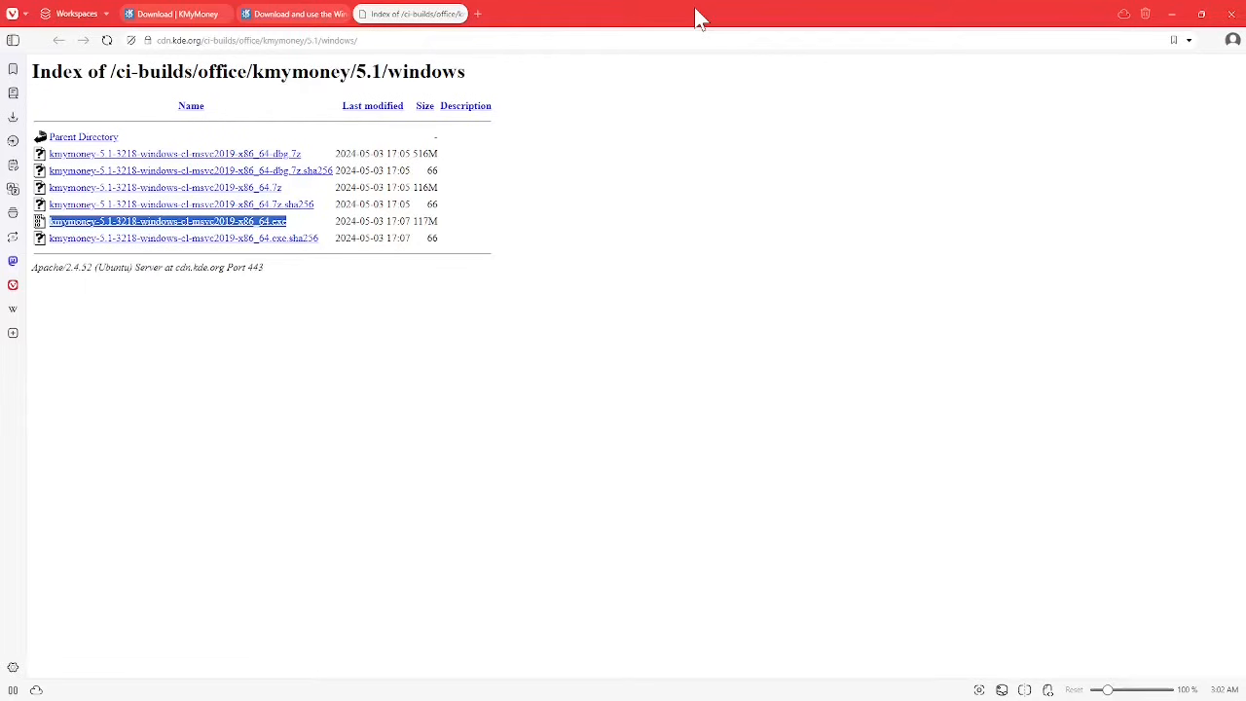
{"action": "left_click", "coordinate": [180, 230]}
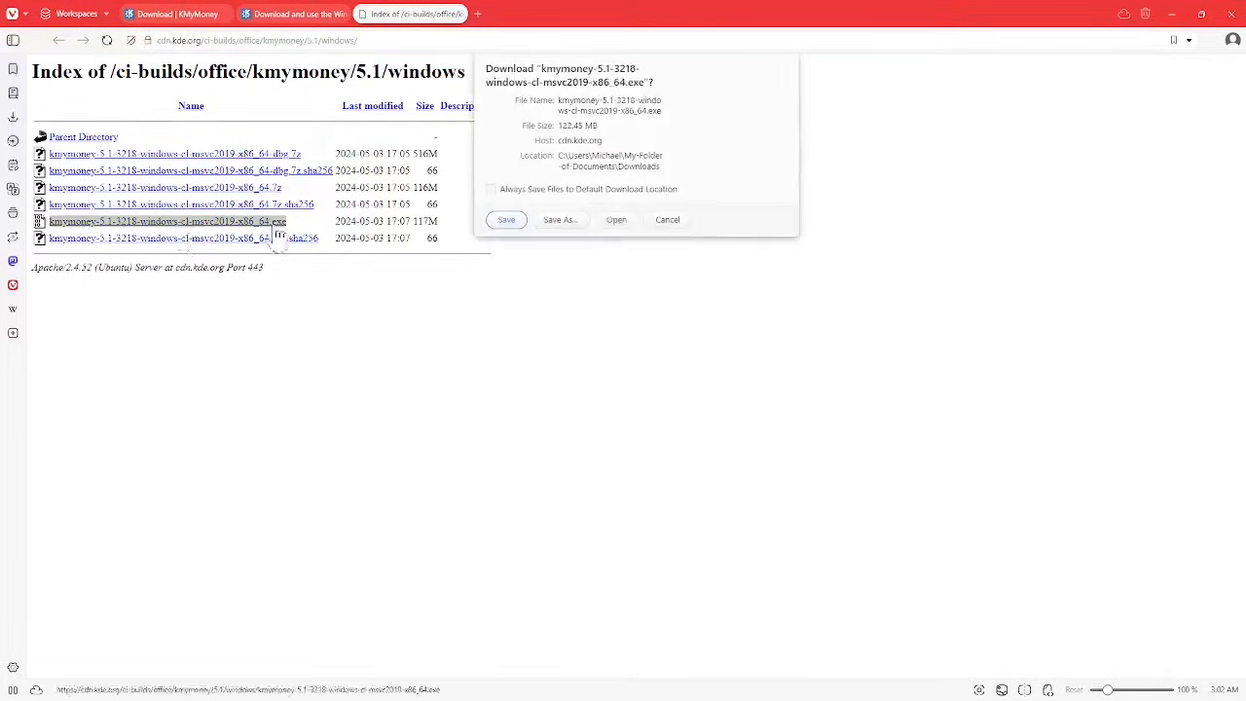
{"action": "left_click", "coordinate": [508, 224]}
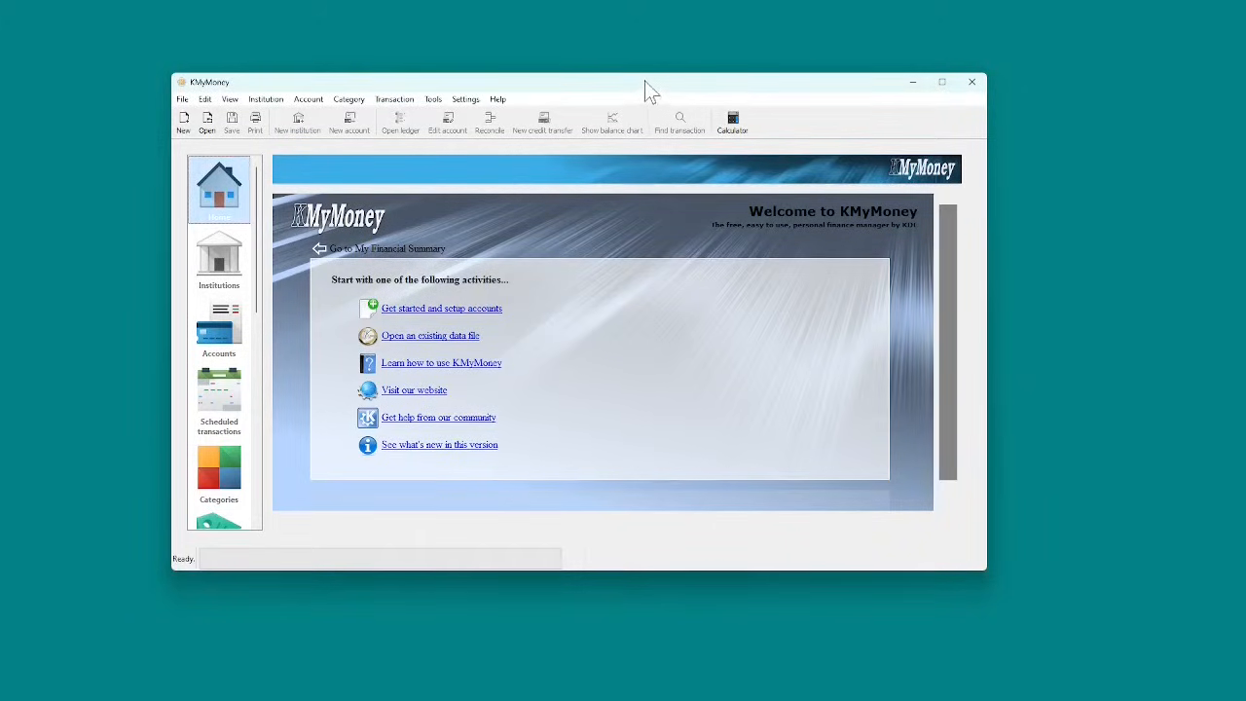
Step: Untick 'Show tips on startup' in the Tip of the Day dialog and close it
{"action": "left_click", "coordinate": [497, 100]}
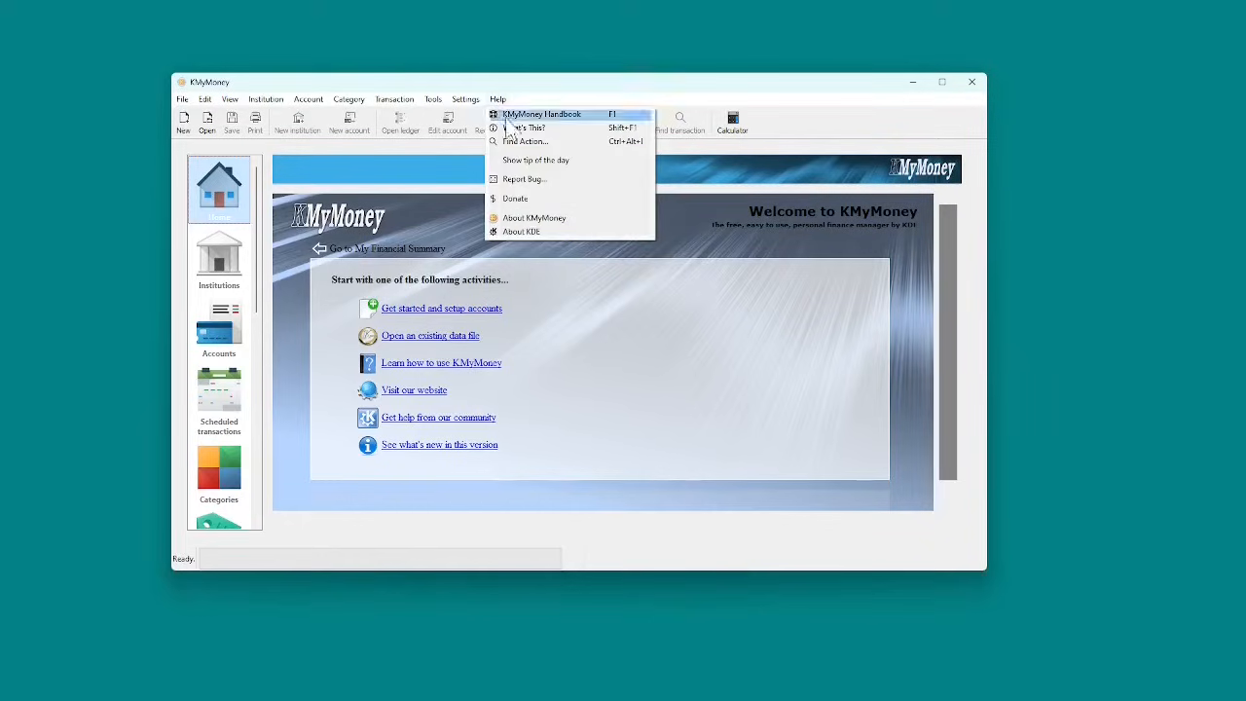
{"action": "left_click", "coordinate": [527, 162]}
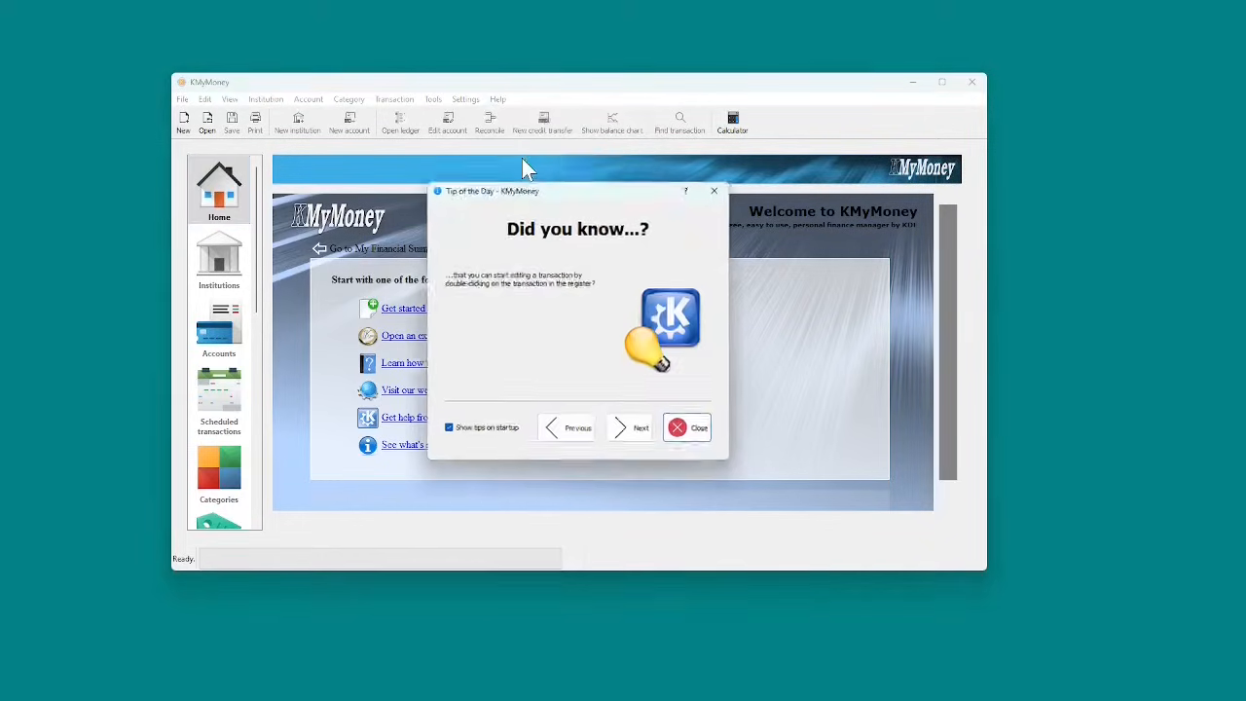
{"action": "left_click", "coordinate": [446, 433]}
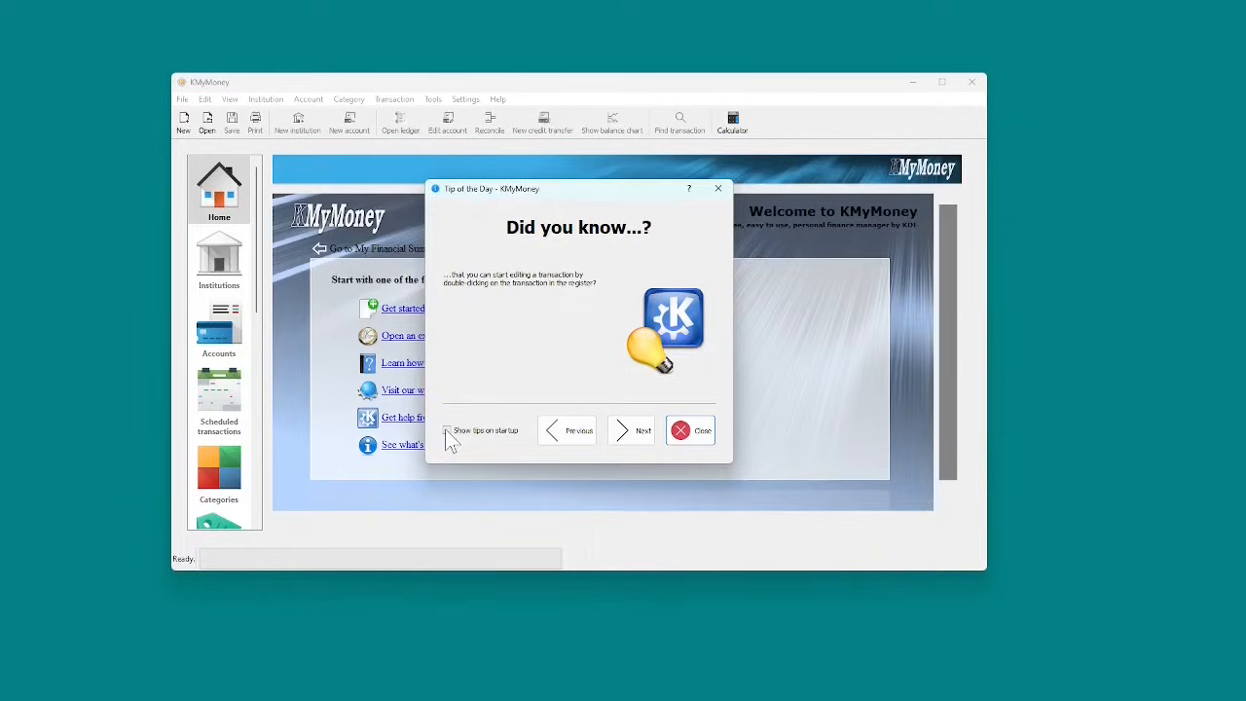
{"action": "left_click", "coordinate": [719, 188]}
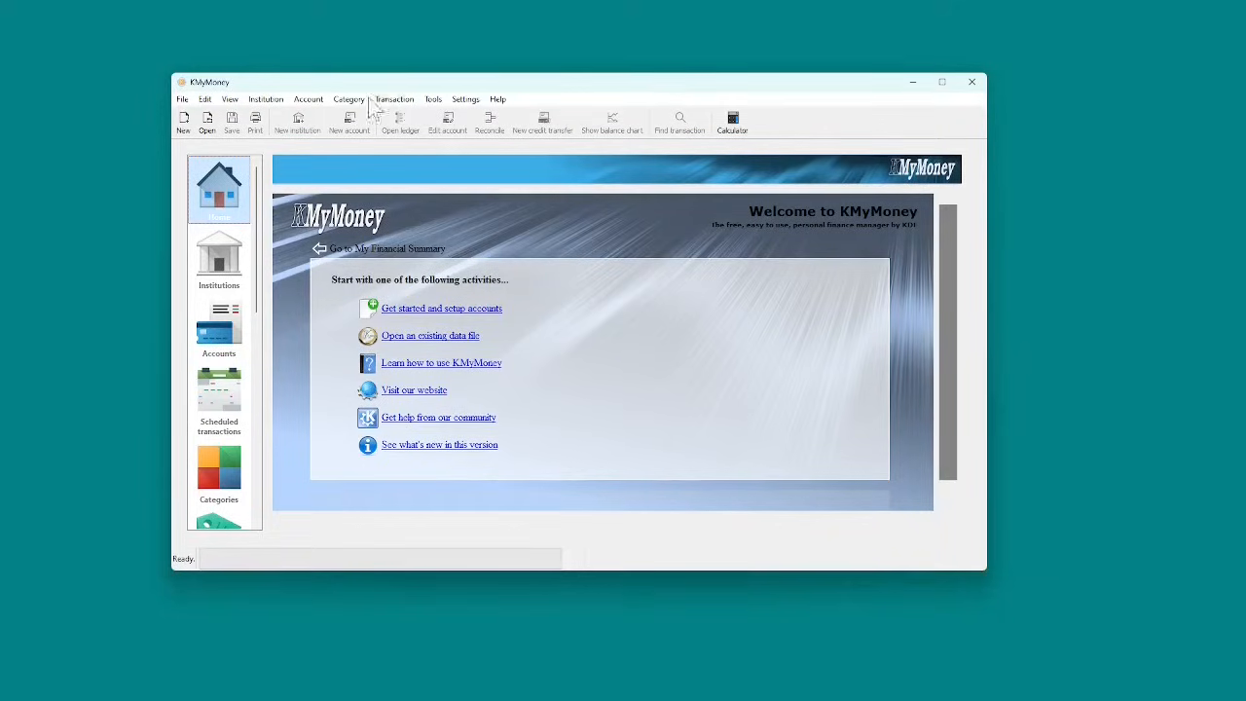
Step: Start a new file via File > New and enter the owner's name under Personal Data
{"action": "left_click", "coordinate": [185, 101]}
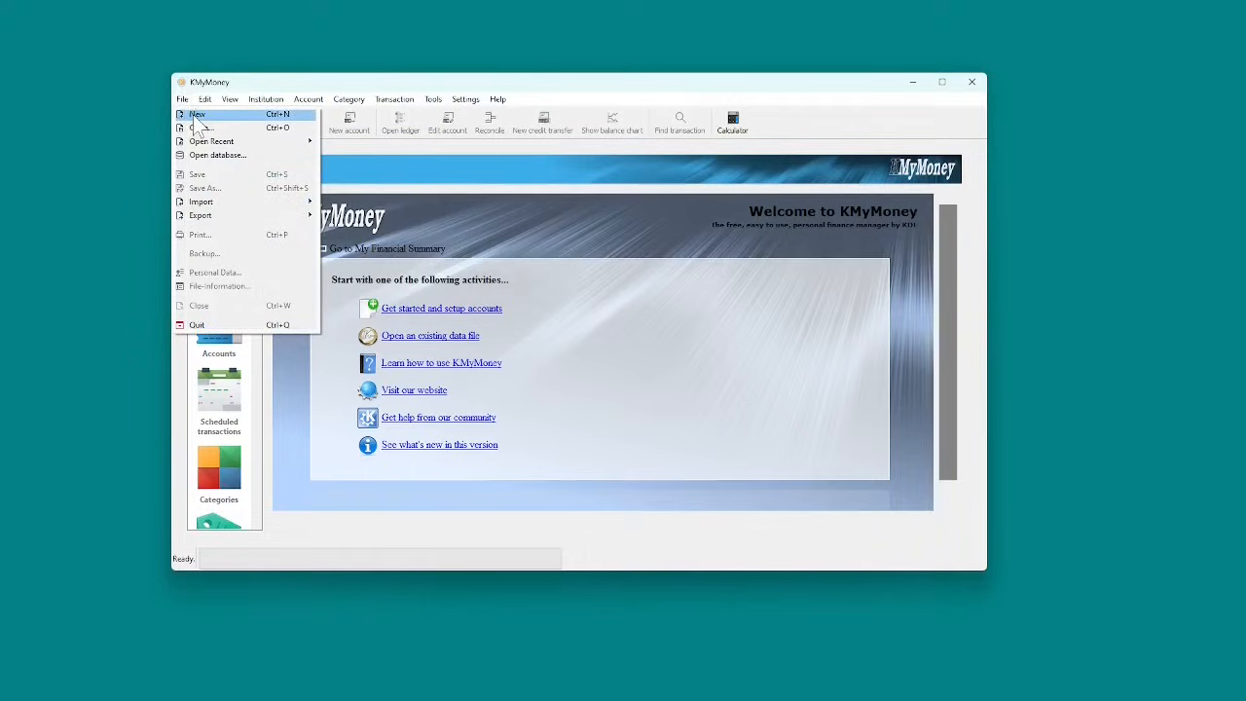
{"action": "left_click", "coordinate": [194, 124]}
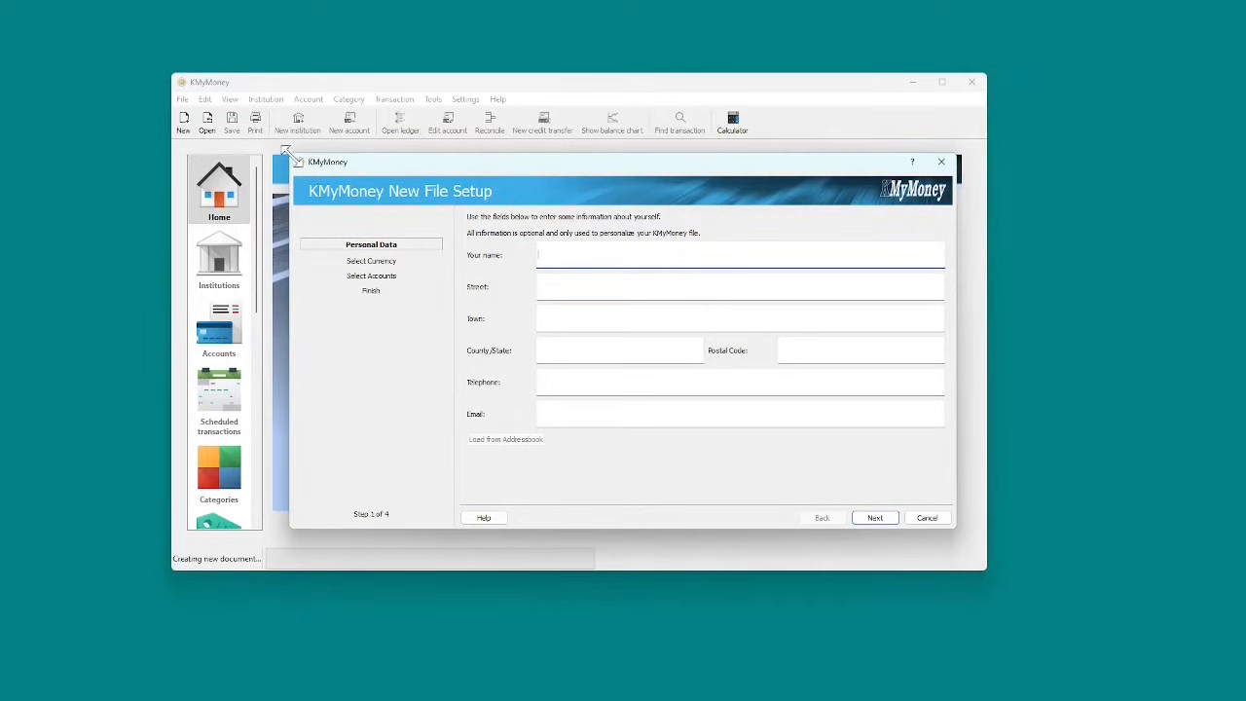
{"action": "left_click_drag", "start_coordinate": [292, 157], "coordinate": [262, 153]}
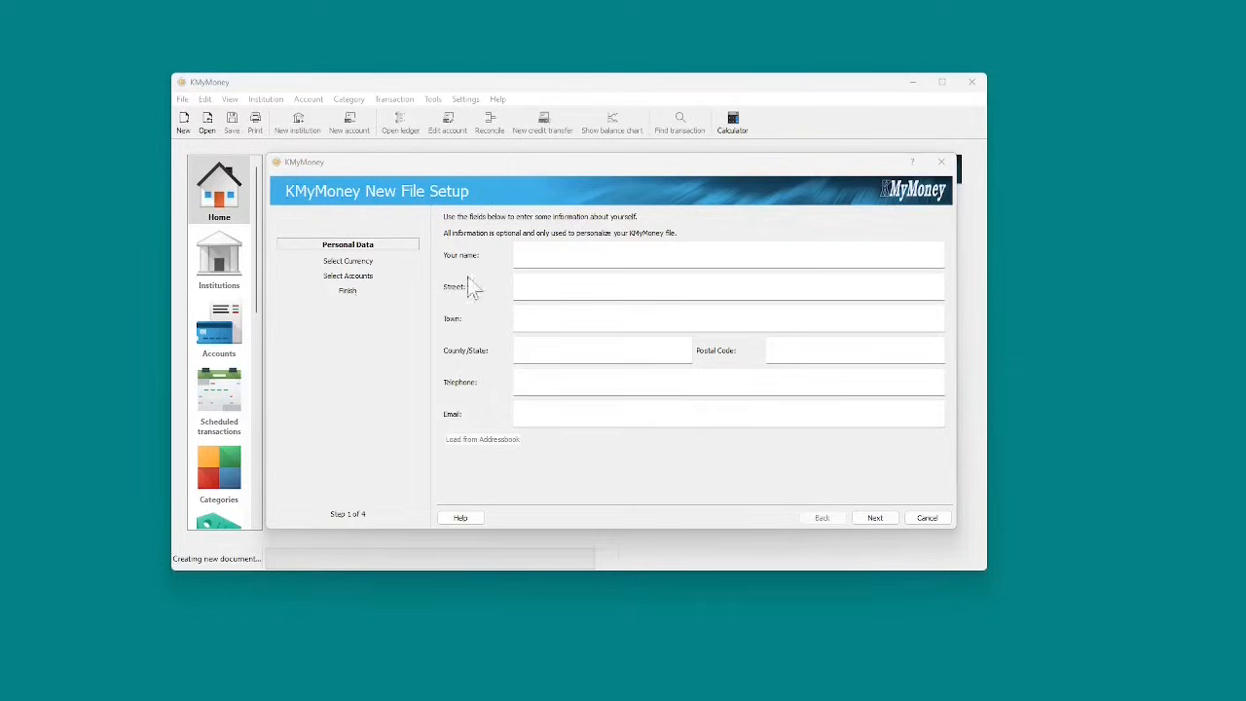
{"action": "left_click", "coordinate": [556, 256]}
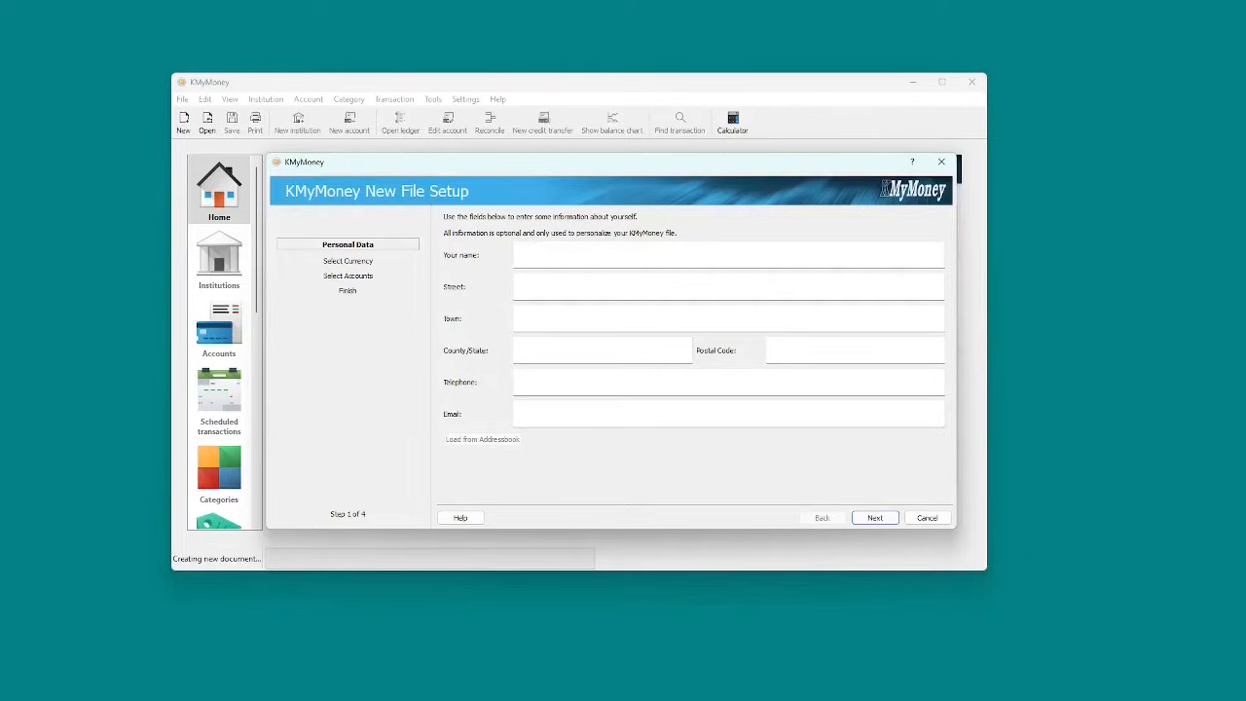
{"action": "type", "text": "Jack"}
Step: Advance past Personal Data and keep US Dollar as the base currency
{"action": "left_click", "coordinate": [875, 518]}
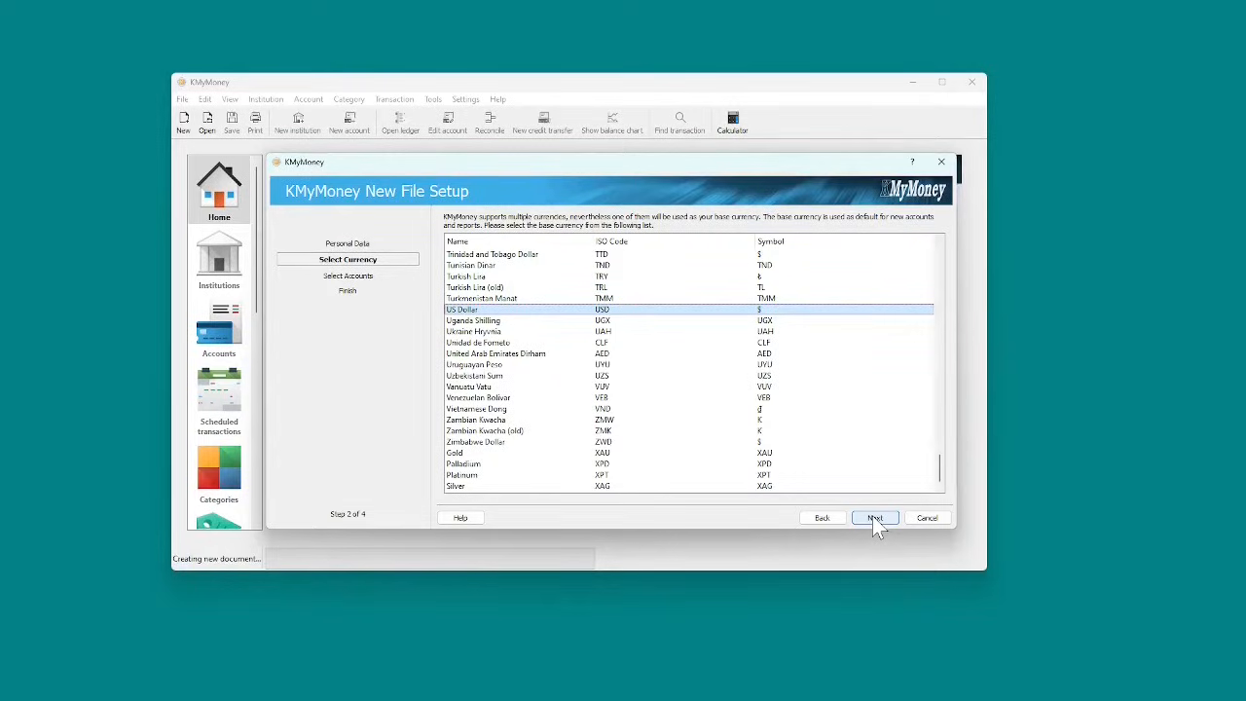
{"action": "left_click", "coordinate": [875, 518]}
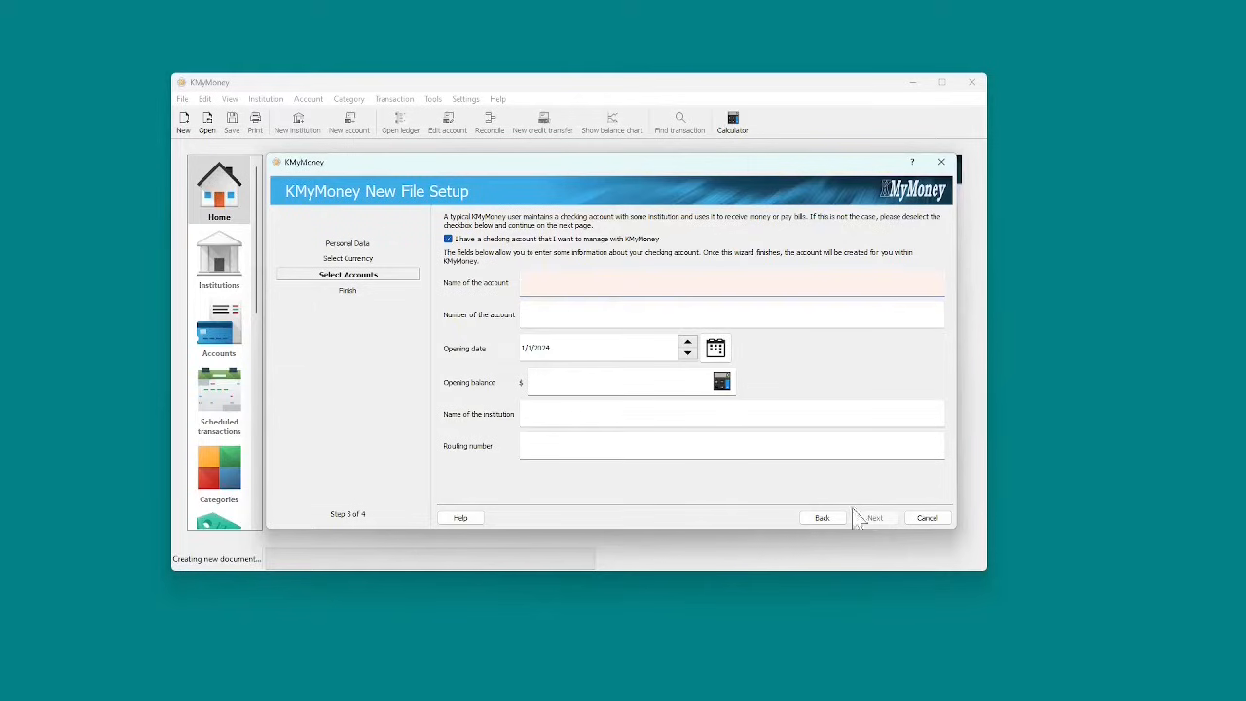
Step: Name the checking account 'Checking Account' and skip the account number to reach the opening date
{"action": "left_click", "coordinate": [451, 240]}
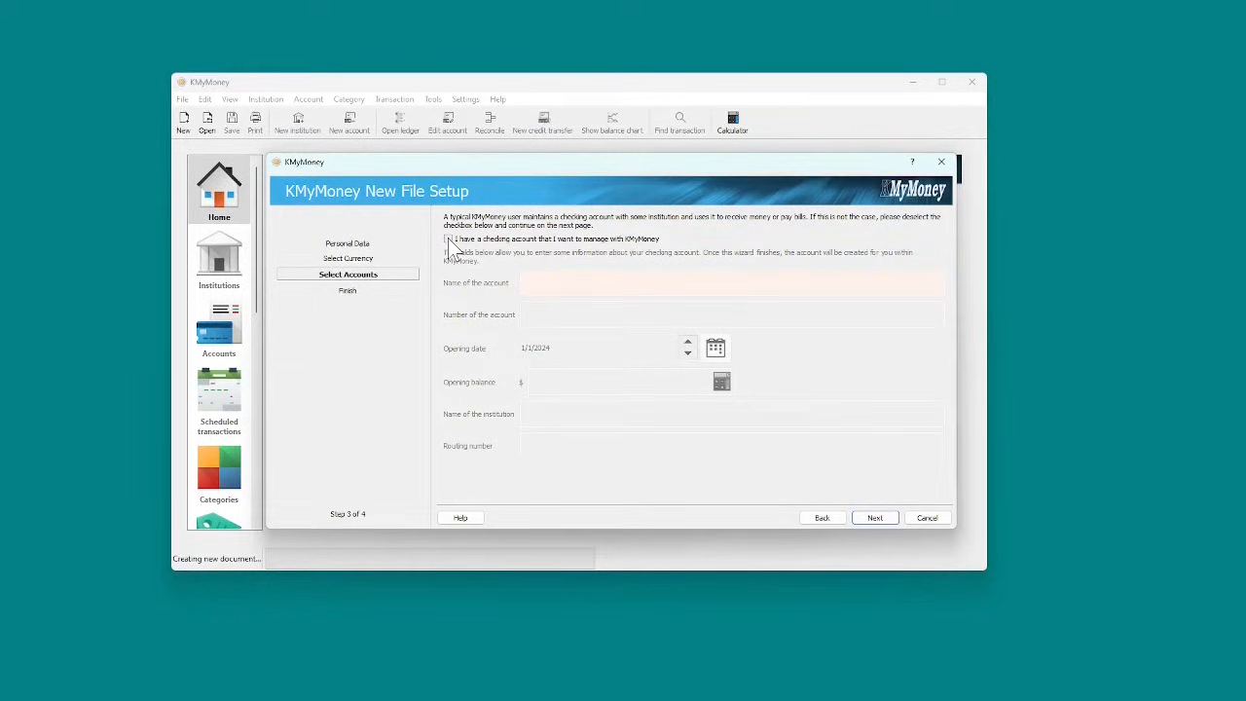
{"action": "left_click", "coordinate": [448, 239]}
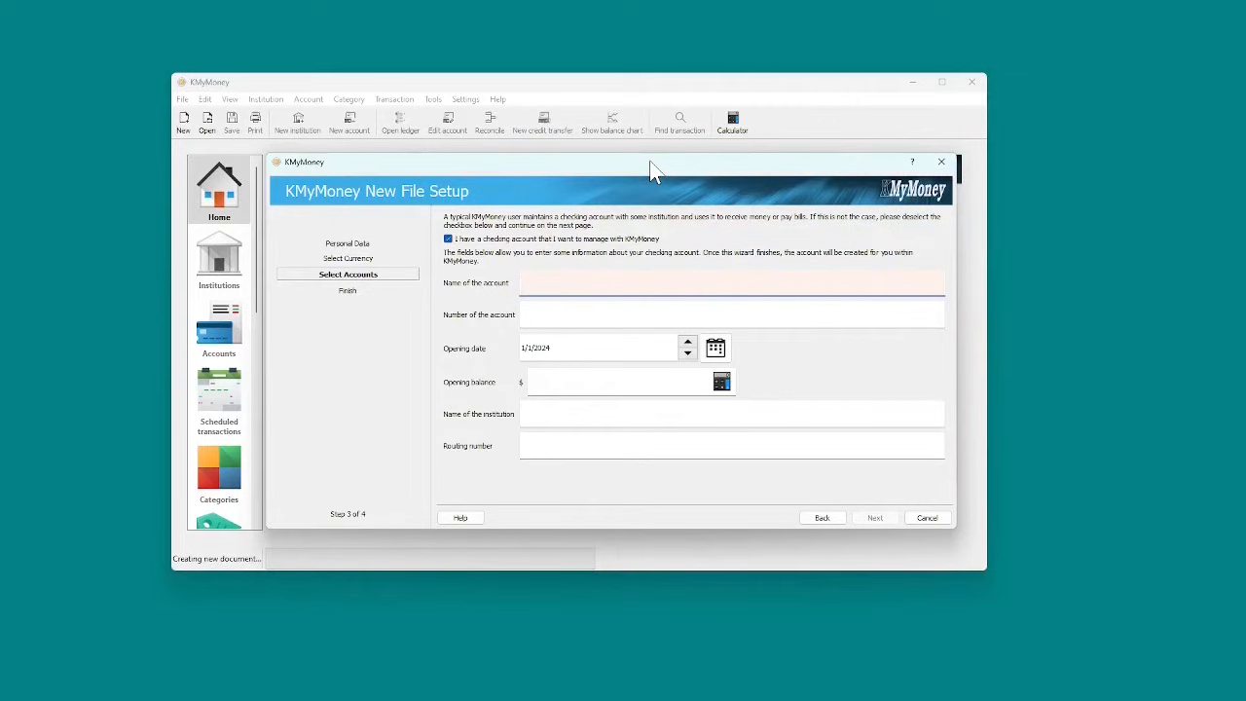
{"action": "type", "text": "Checking Account"}
{"action": "key", "text": "Tab"}
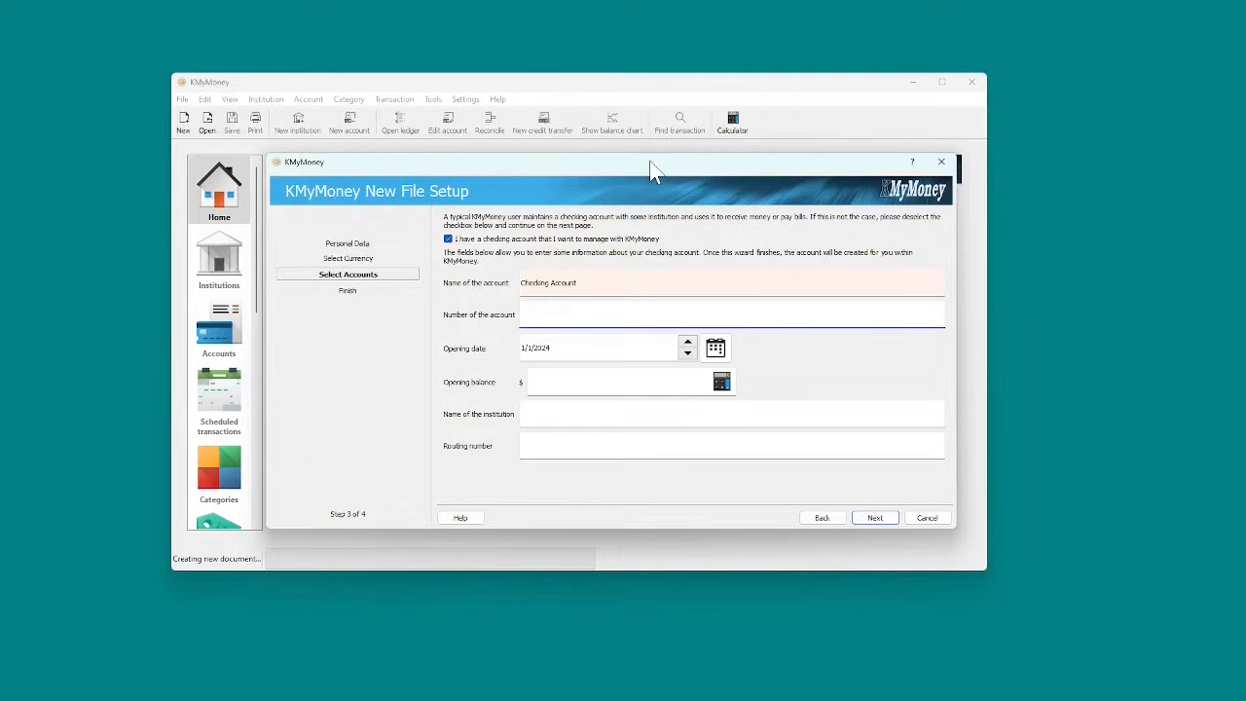
{"action": "key", "text": "Tab"}
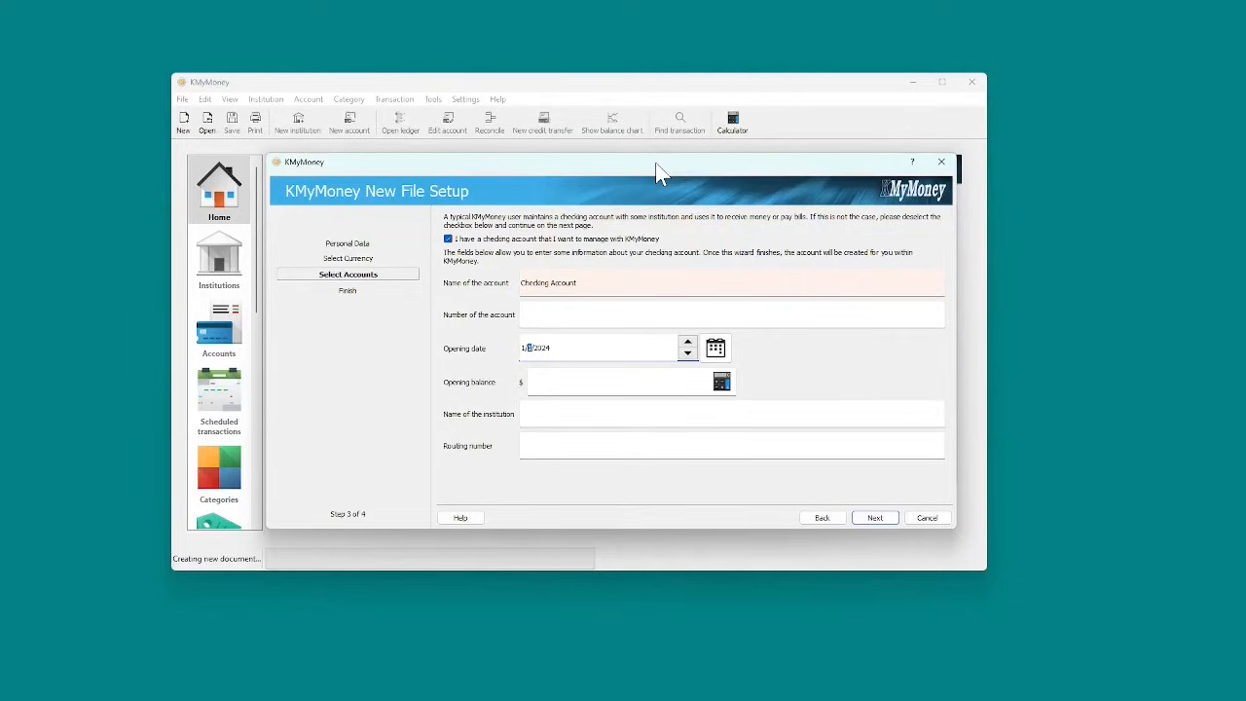
Step: Enter Bailey Savings and Loan as the institution, leave the routing number blank, and continue
{"action": "key", "text": "Tab"}
{"action": "key", "text": "Tab"}
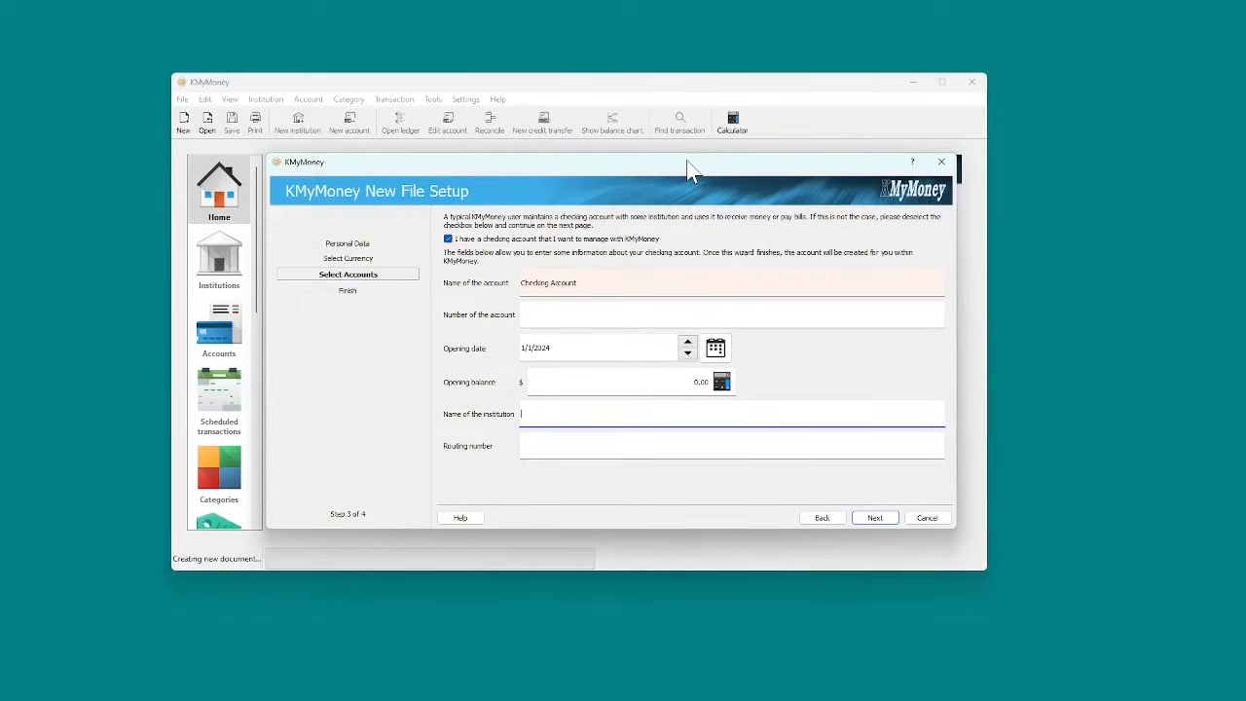
{"action": "type", "text": "Bailey Savings and Loan"}
{"action": "key", "text": "Tab"}
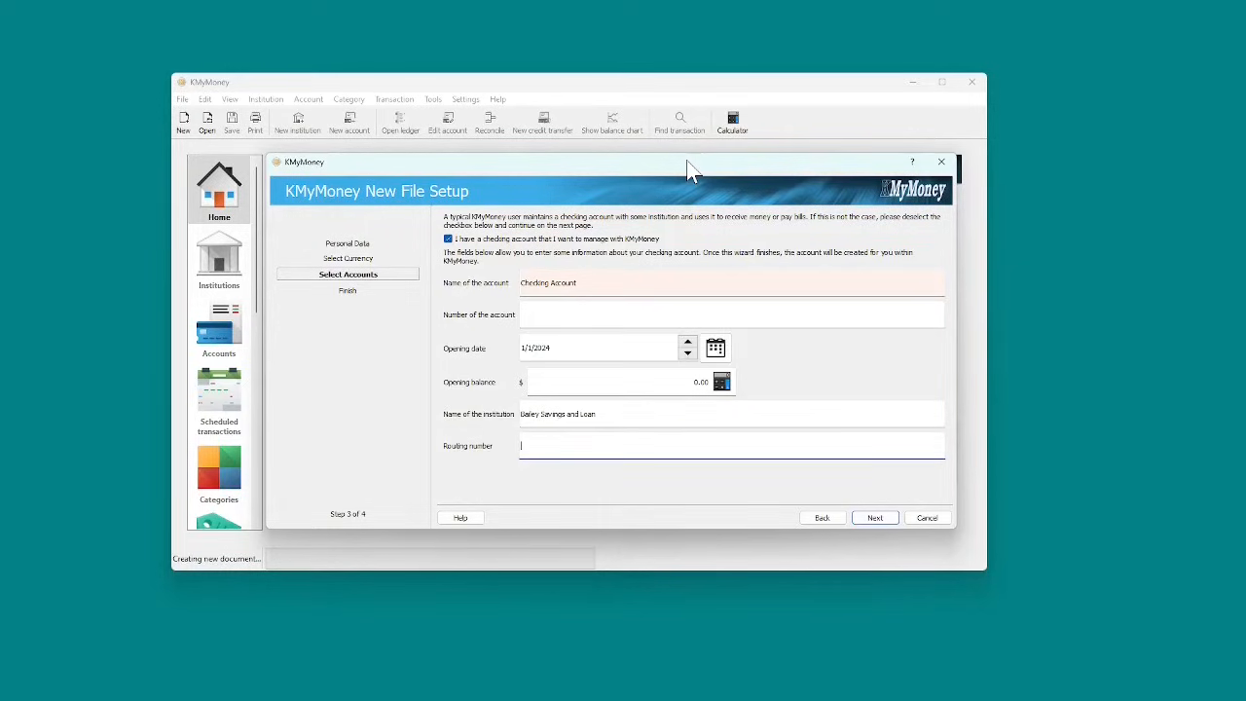
{"action": "key", "text": "Tab"}
{"action": "left_click", "coordinate": [875, 519]}
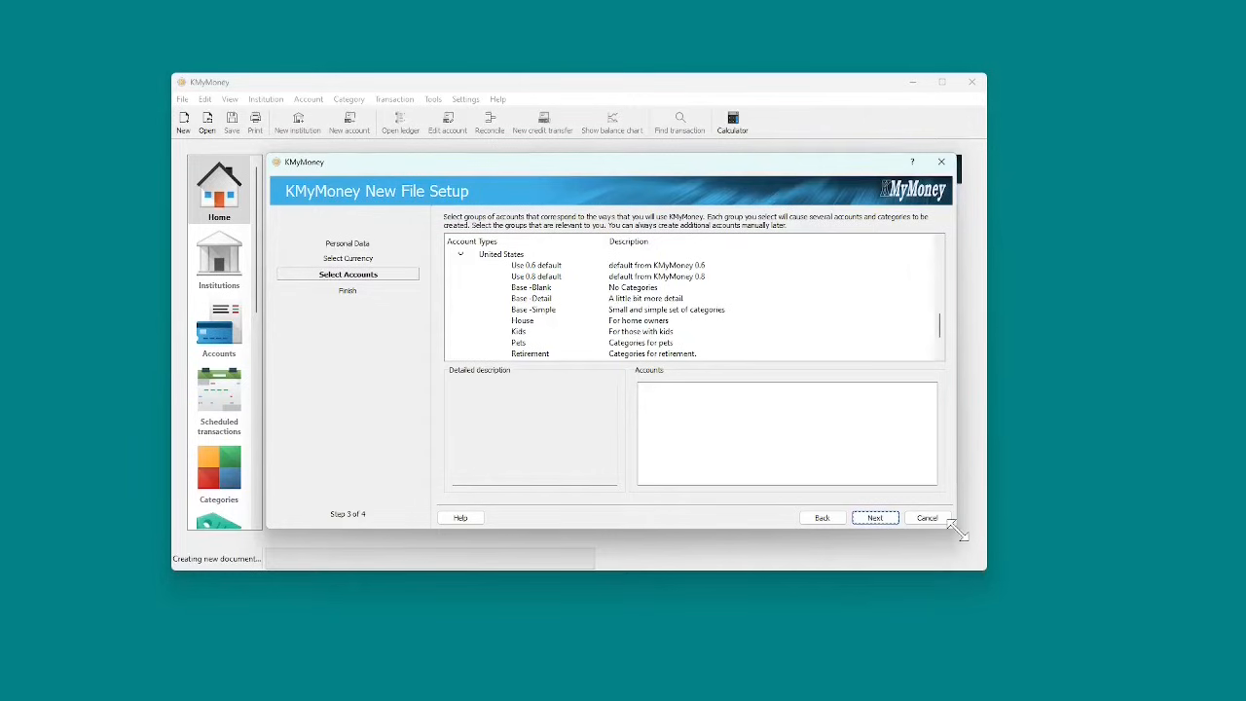
Step: Enlarge the wizard, select Base -Simple and inspect its Clothing and Food categories
{"action": "left_click_drag", "start_coordinate": [958, 530], "coordinate": [1060, 637]}
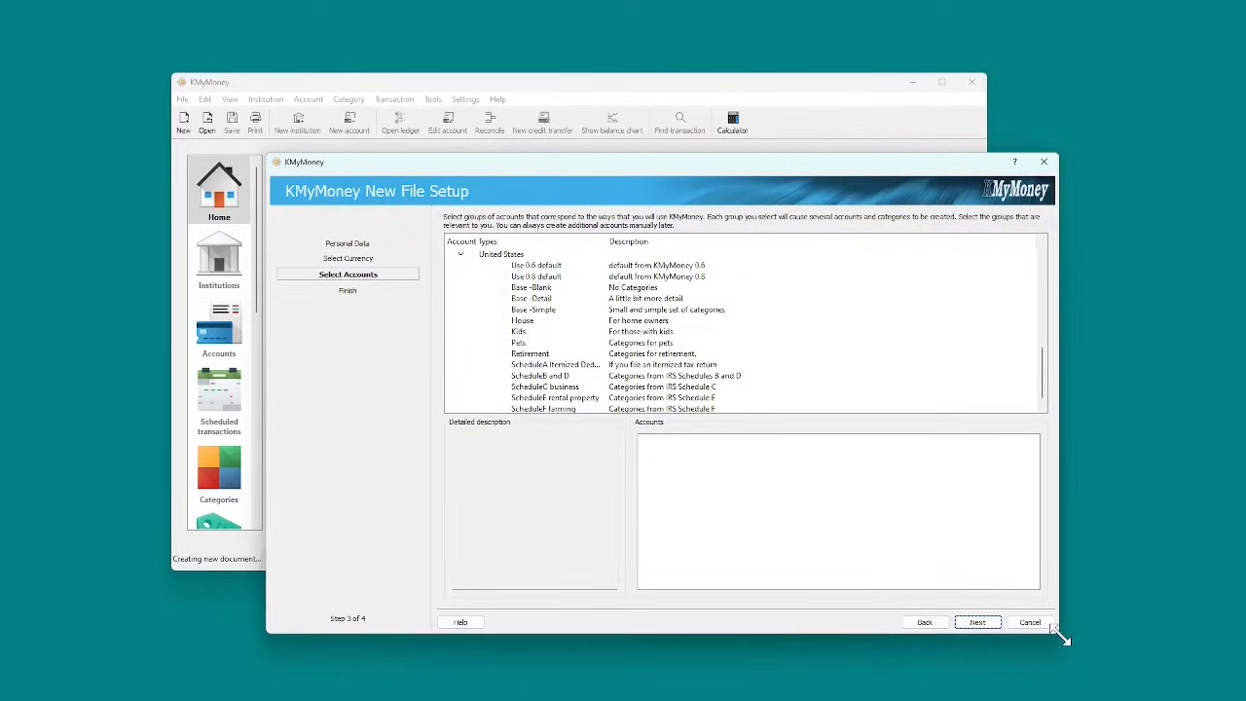
{"action": "left_click", "coordinate": [544, 256]}
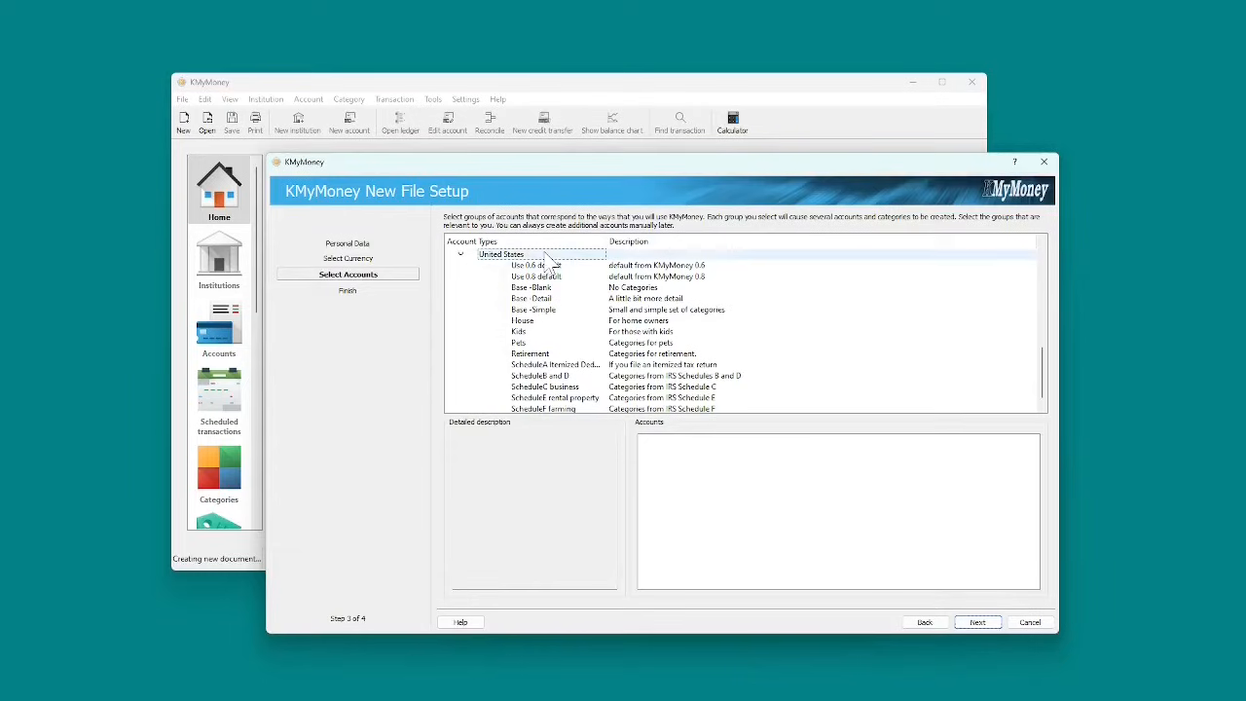
{"action": "left_click", "coordinate": [540, 289]}
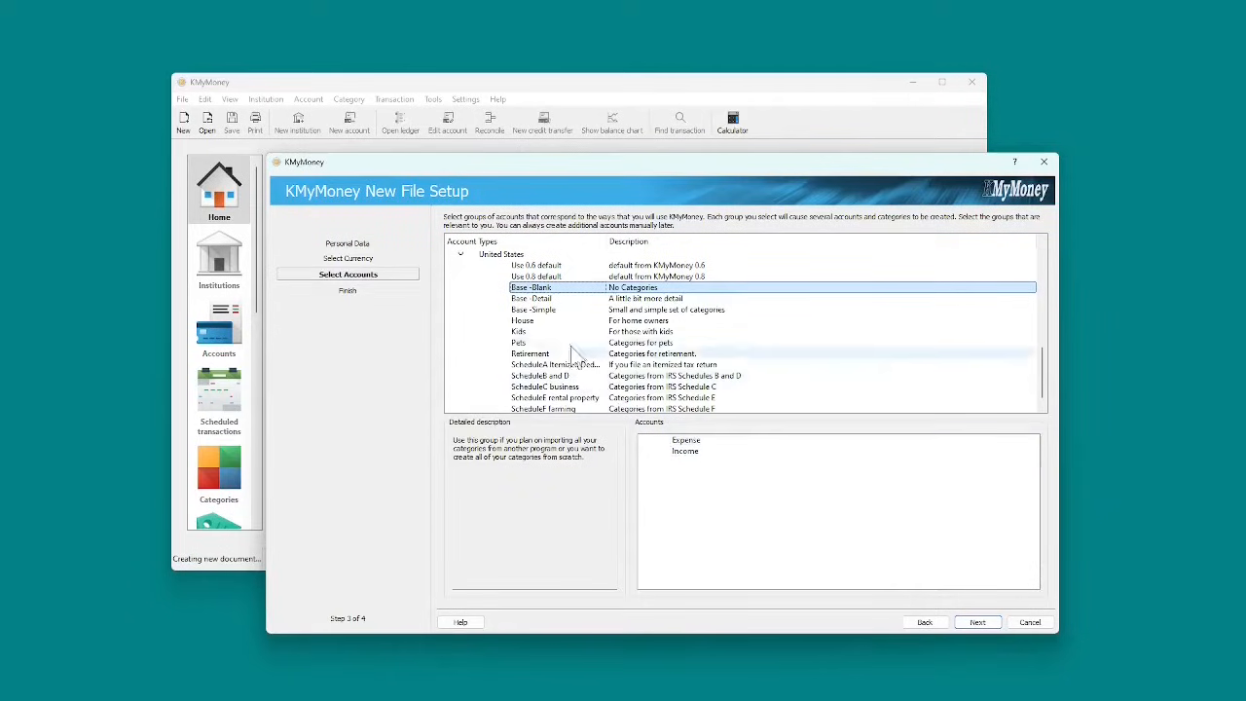
{"action": "left_click", "coordinate": [543, 311]}
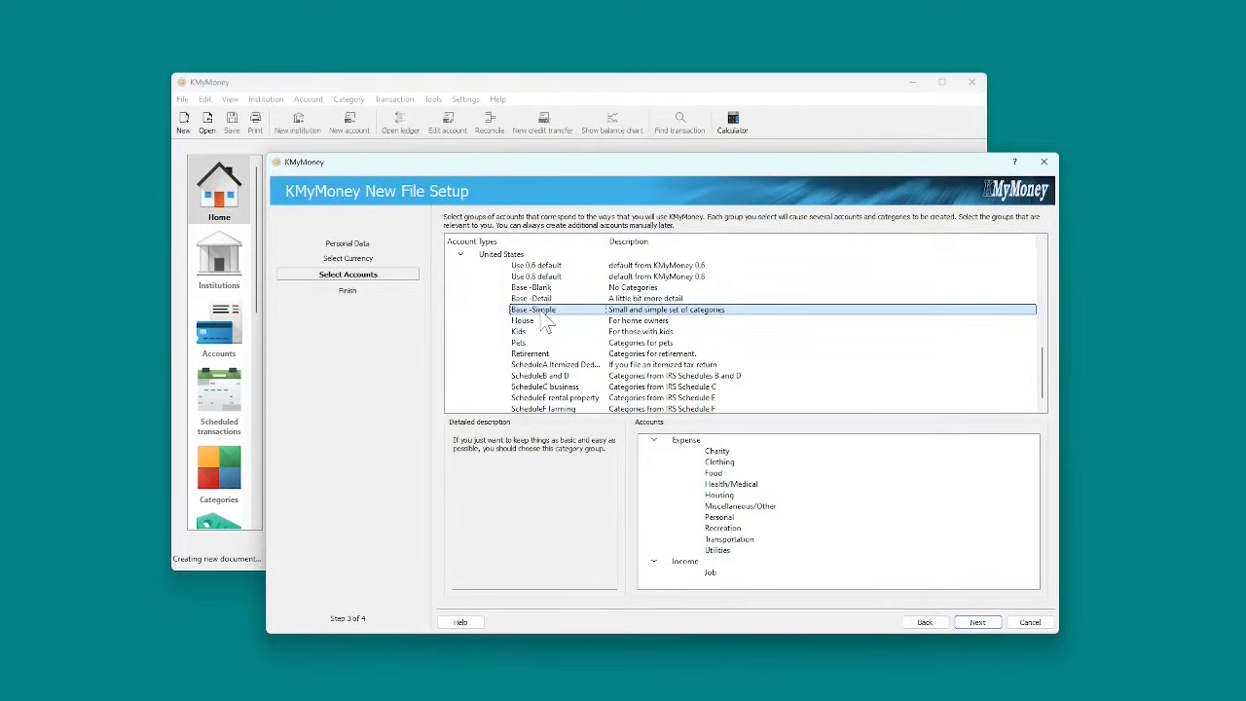
{"action": "left_click", "coordinate": [720, 462]}
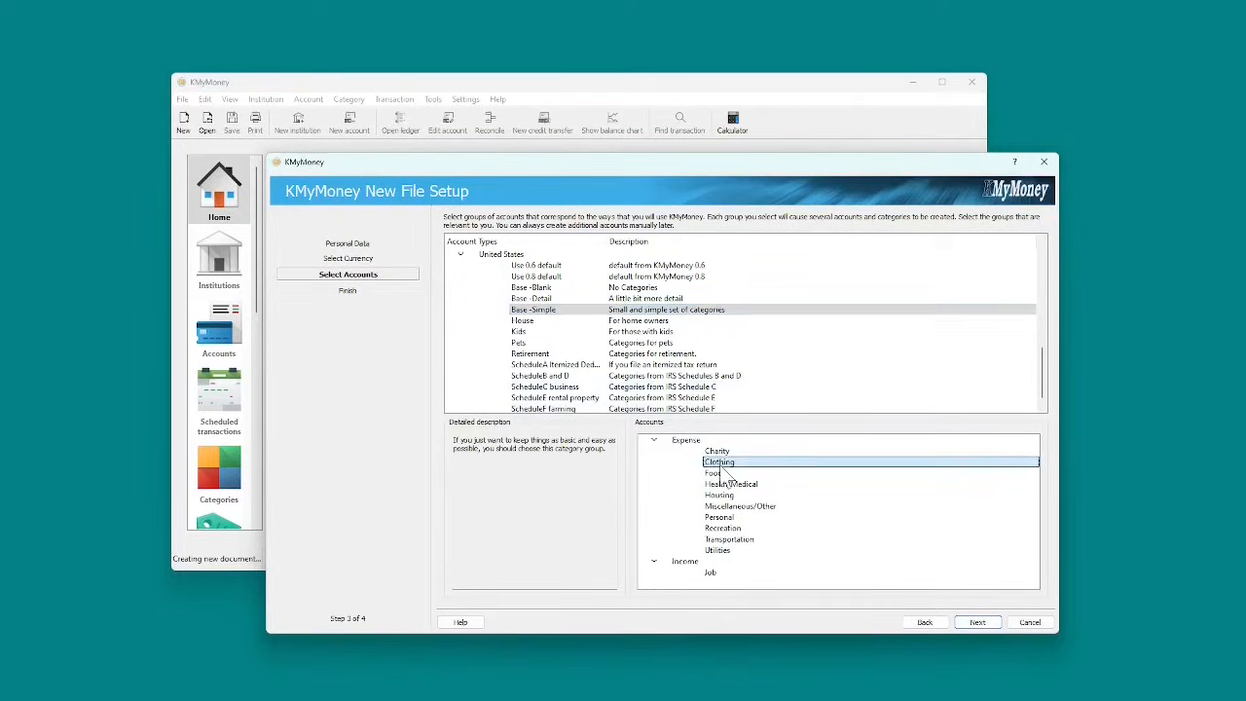
{"action": "left_click", "coordinate": [725, 473]}
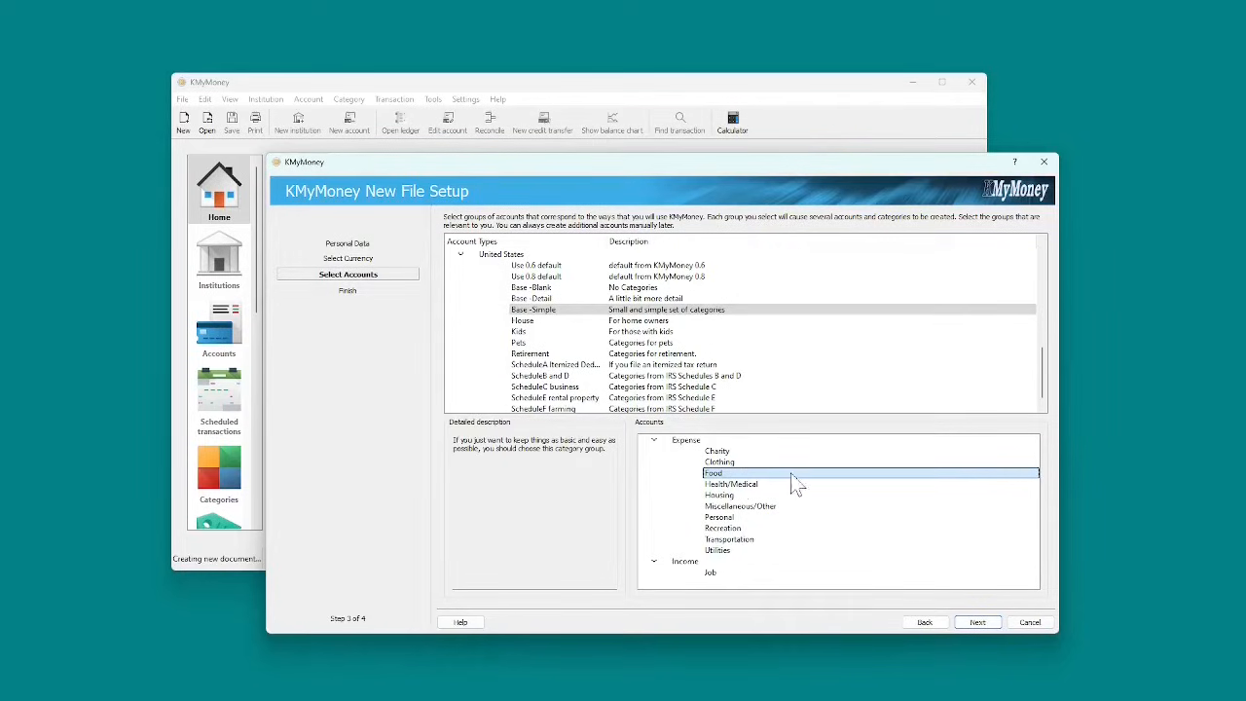
Step: Preview Base -Detail's Food subcategories (Dining out, Groceries) and the House group
{"action": "left_click", "coordinate": [545, 299]}
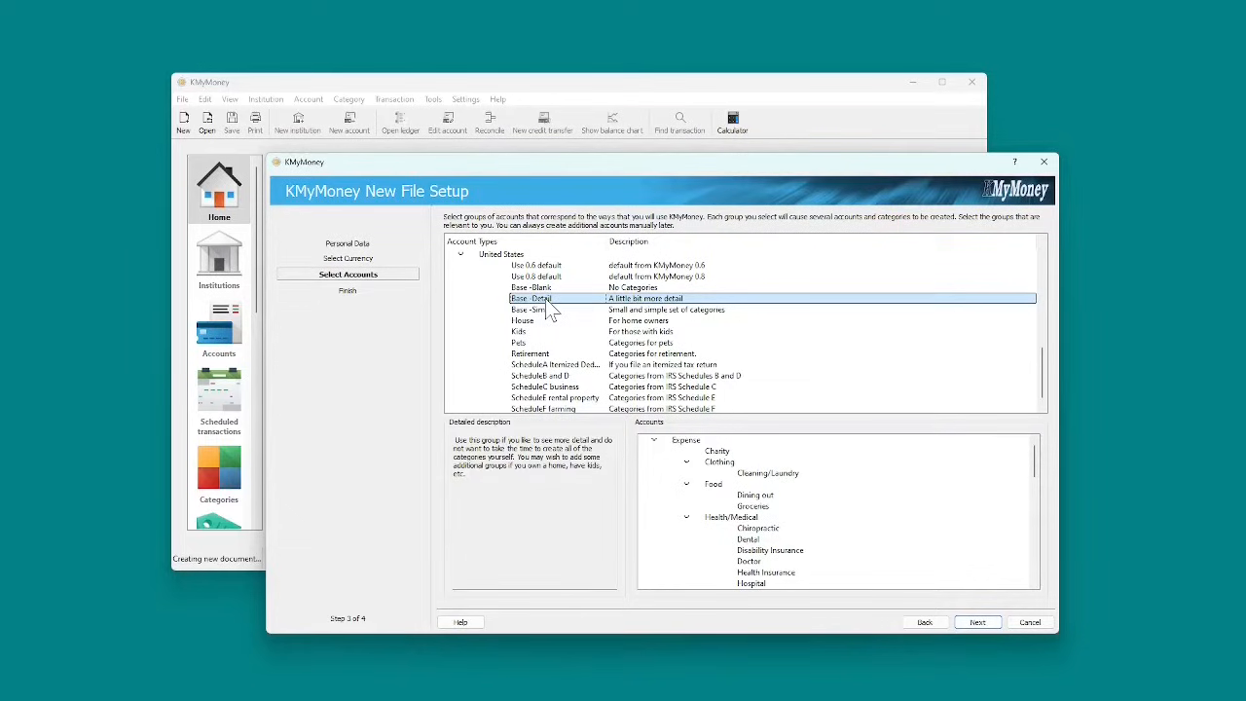
{"action": "left_click", "coordinate": [721, 488]}
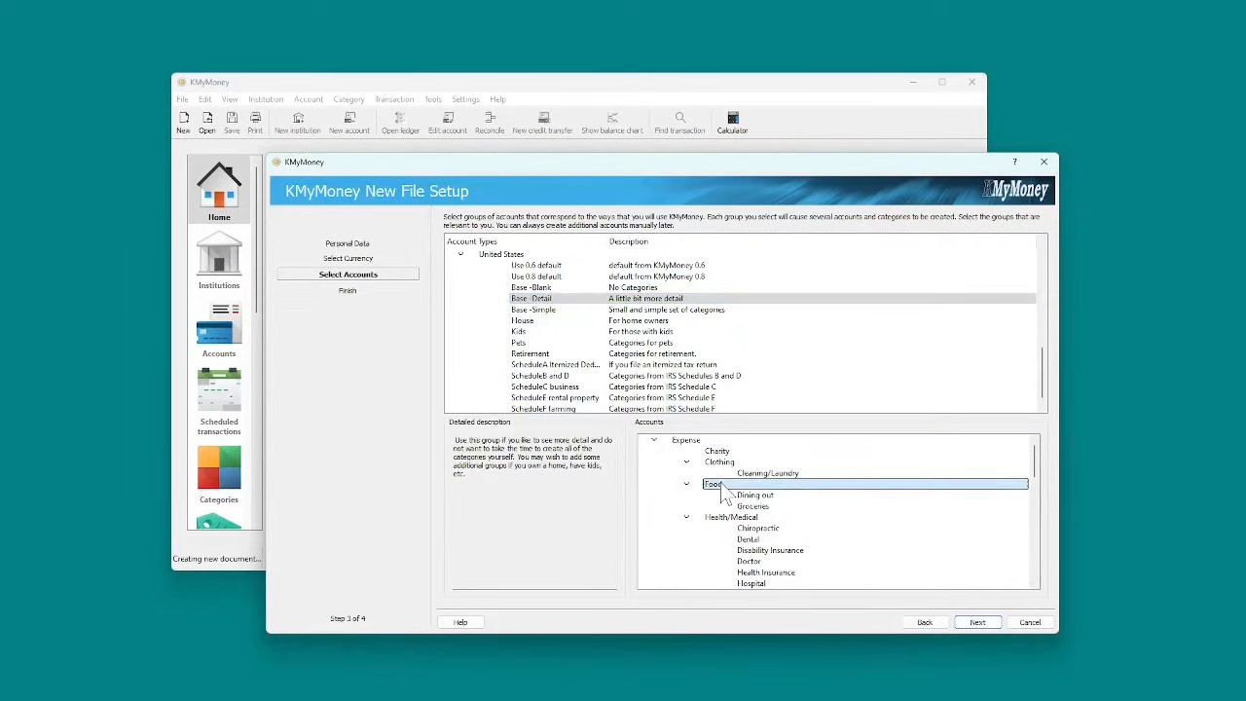
{"action": "left_click", "coordinate": [761, 496]}
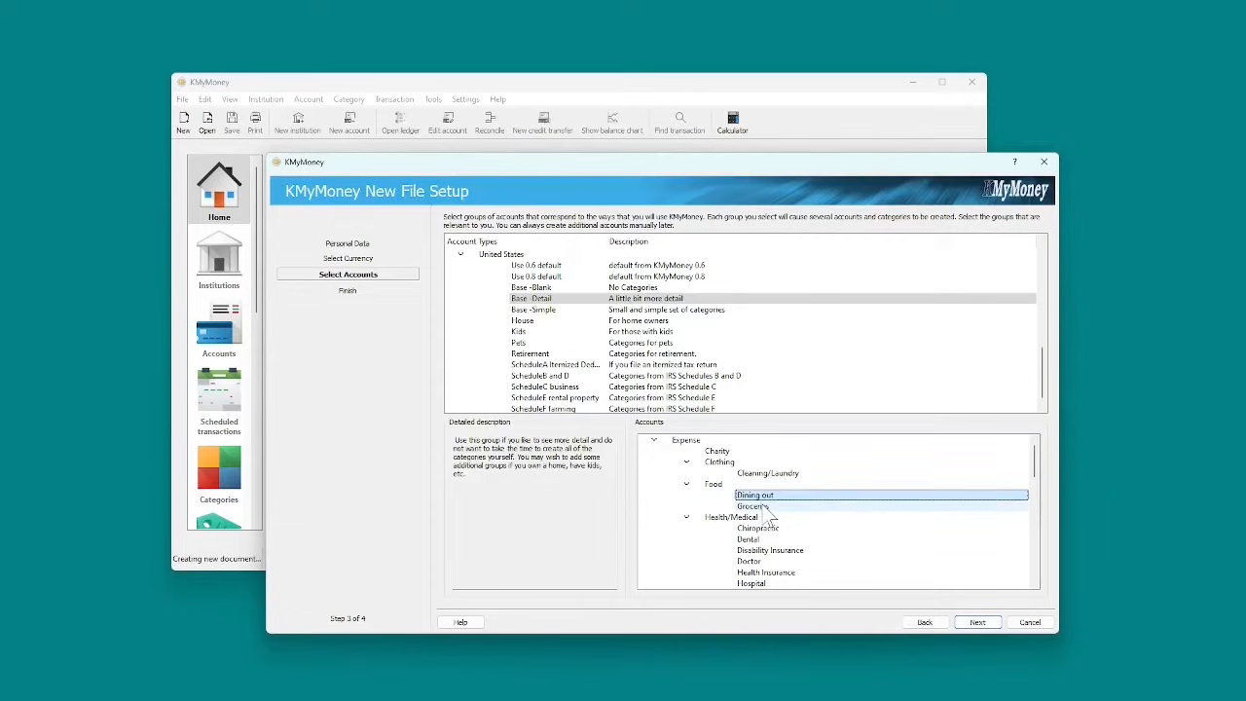
{"action": "left_click", "coordinate": [765, 508]}
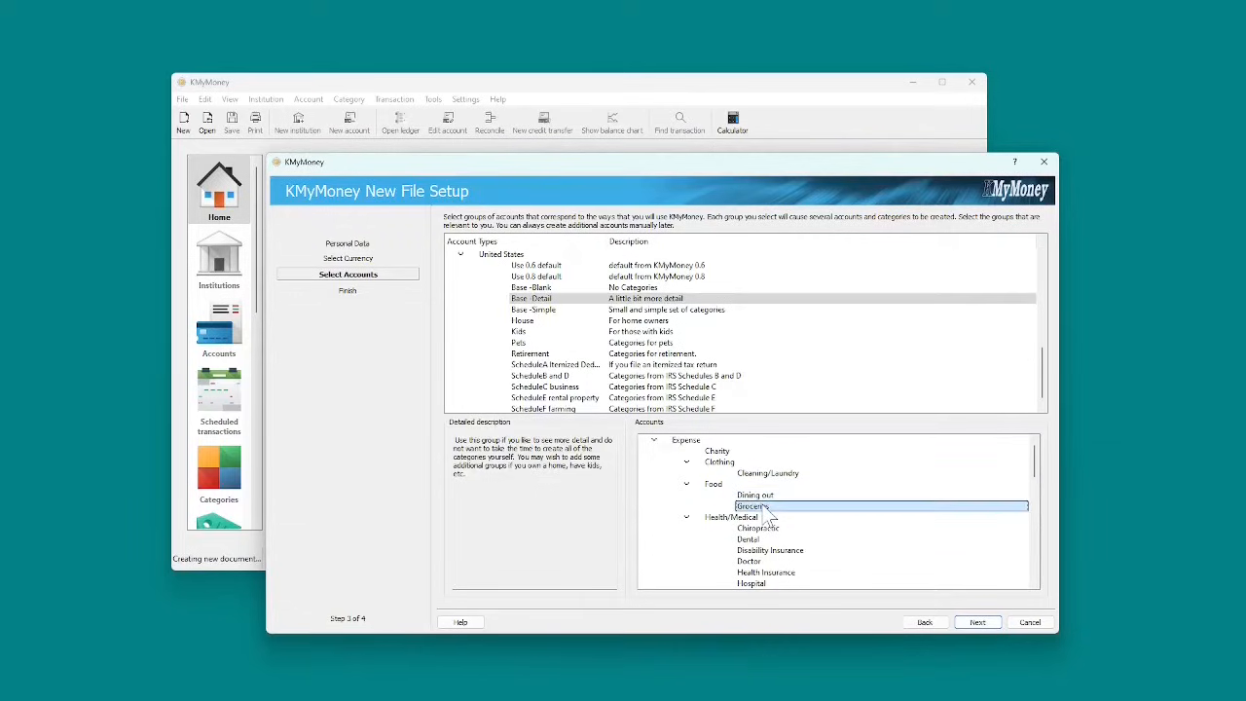
{"action": "left_click", "coordinate": [538, 334]}
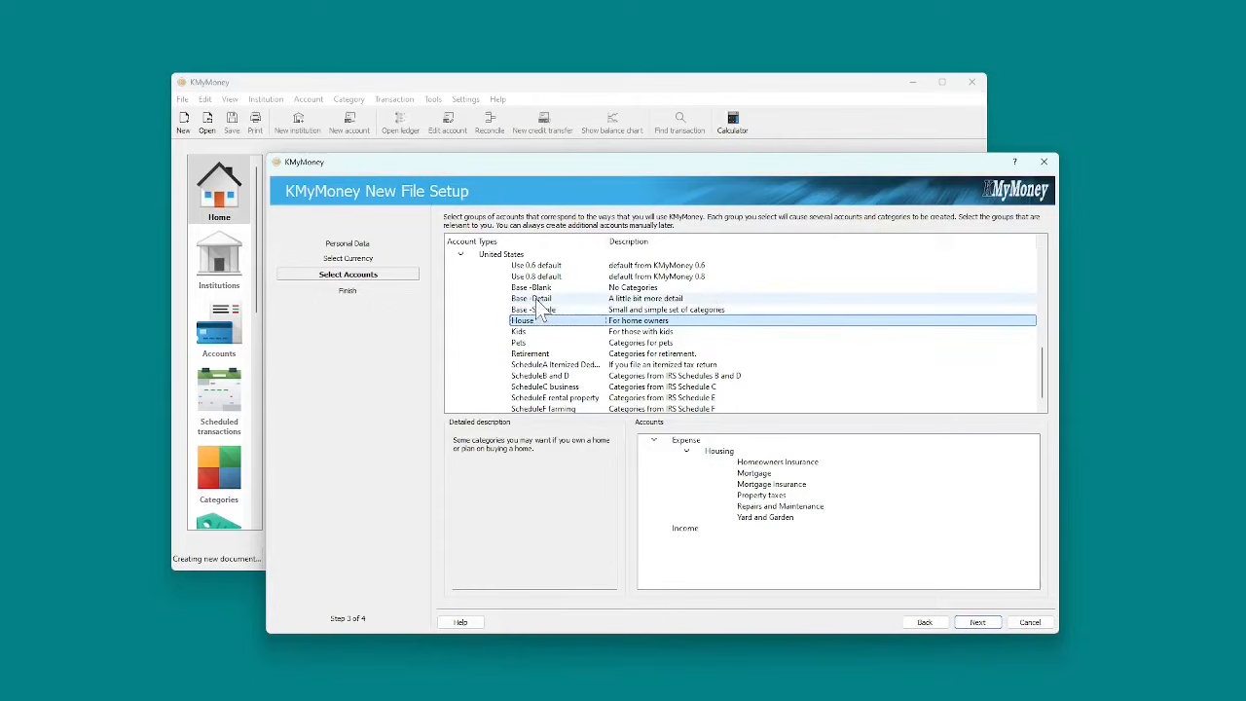
Step: Select Base -Detail, House and Pets, advance to the final step, and tick preference configuration
{"action": "left_click", "coordinate": [535, 300]}
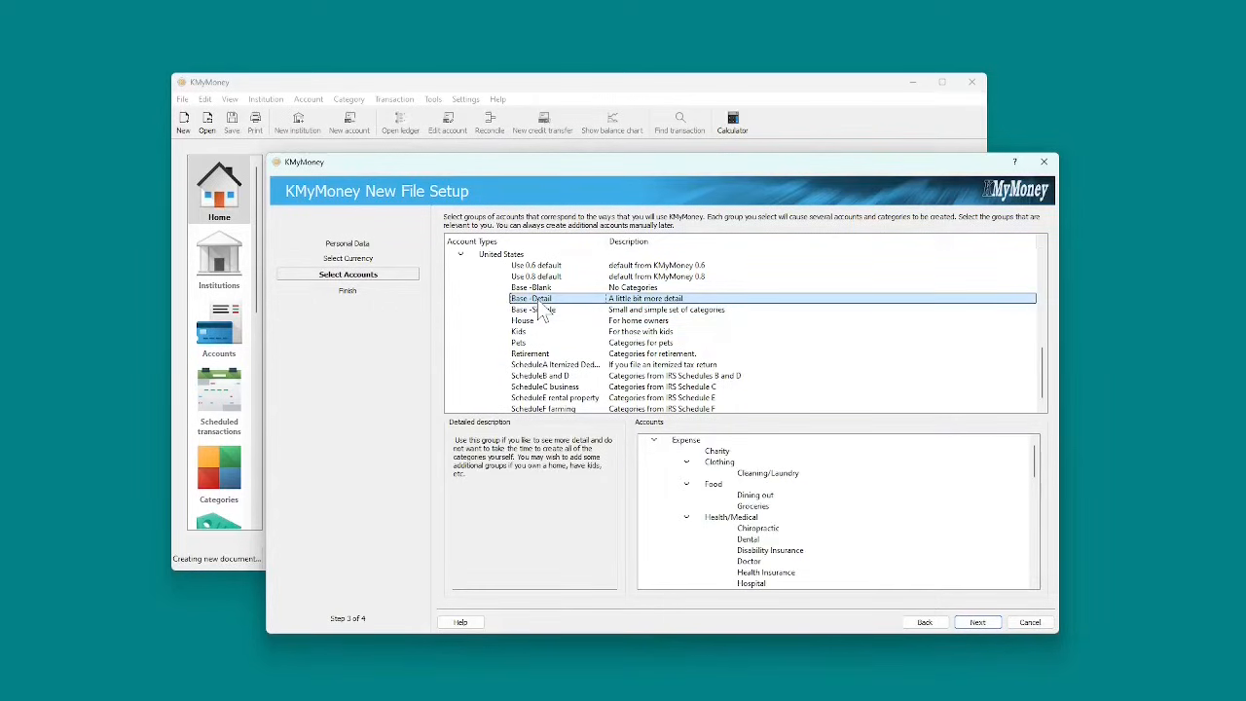
{"action": "left_click", "coordinate": [530, 322]}
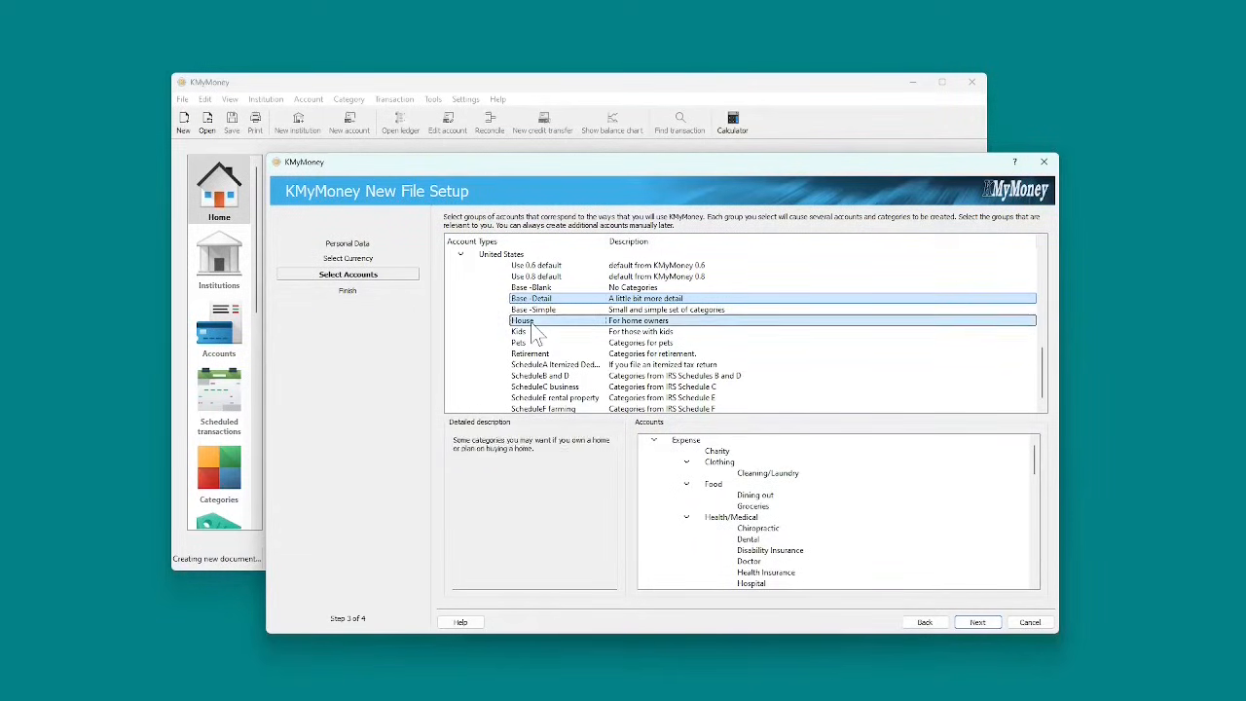
{"action": "left_click", "coordinate": [521, 345]}
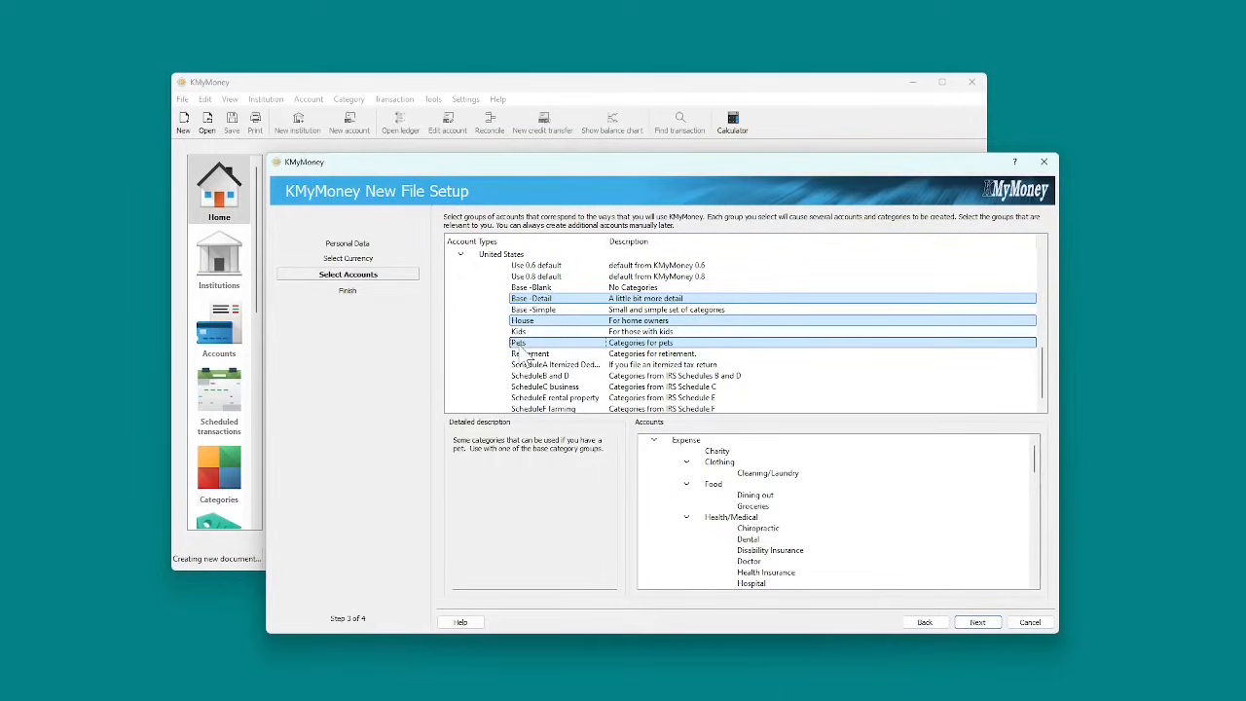
{"action": "left_click", "coordinate": [989, 624]}
{"action": "left_click", "coordinate": [479, 236]}
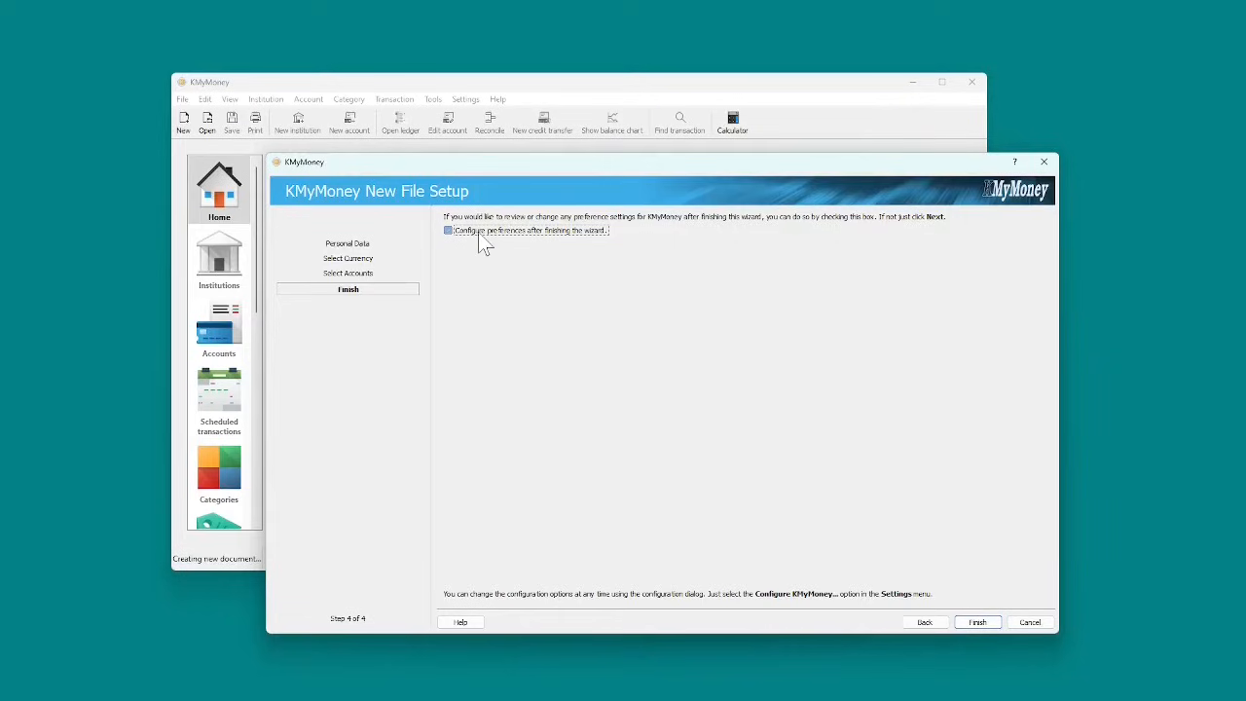
Step: Finish setup without configuring preferences and keep XML as the storage type for saving
{"action": "left_click", "coordinate": [478, 236]}
{"action": "left_click", "coordinate": [976, 625]}
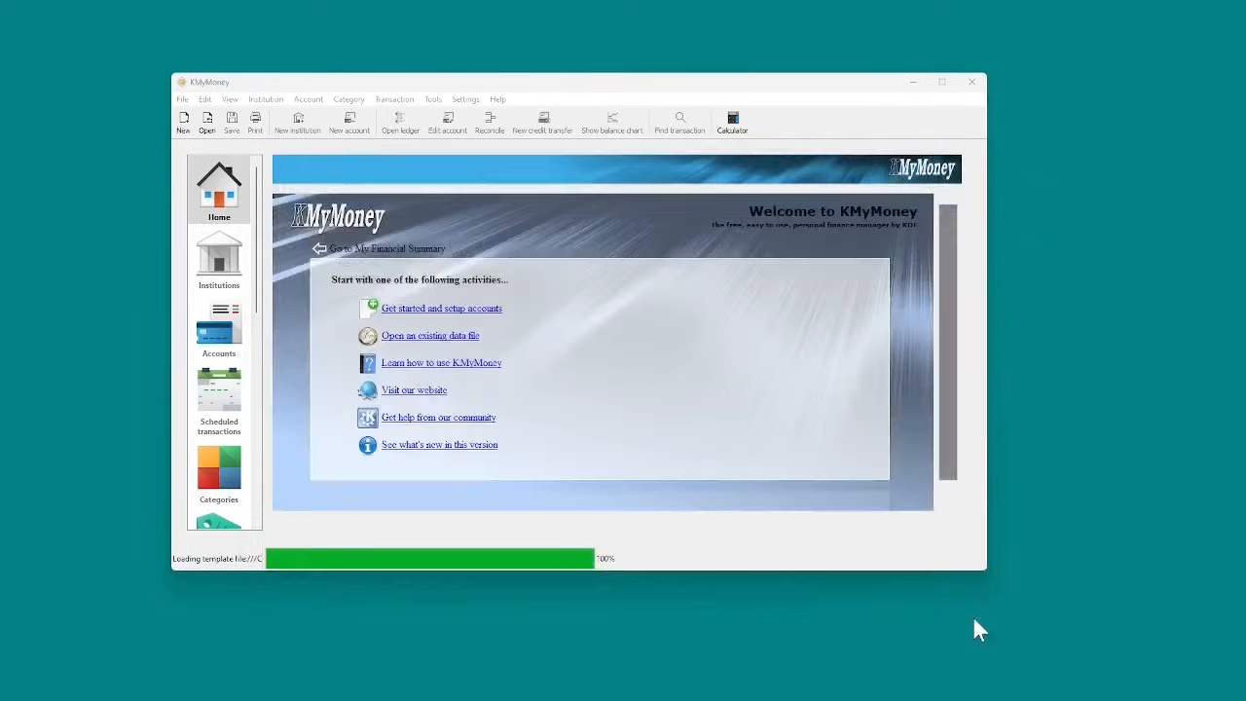
{"action": "left_click_drag", "start_coordinate": [613, 261], "coordinate": [603, 363]}
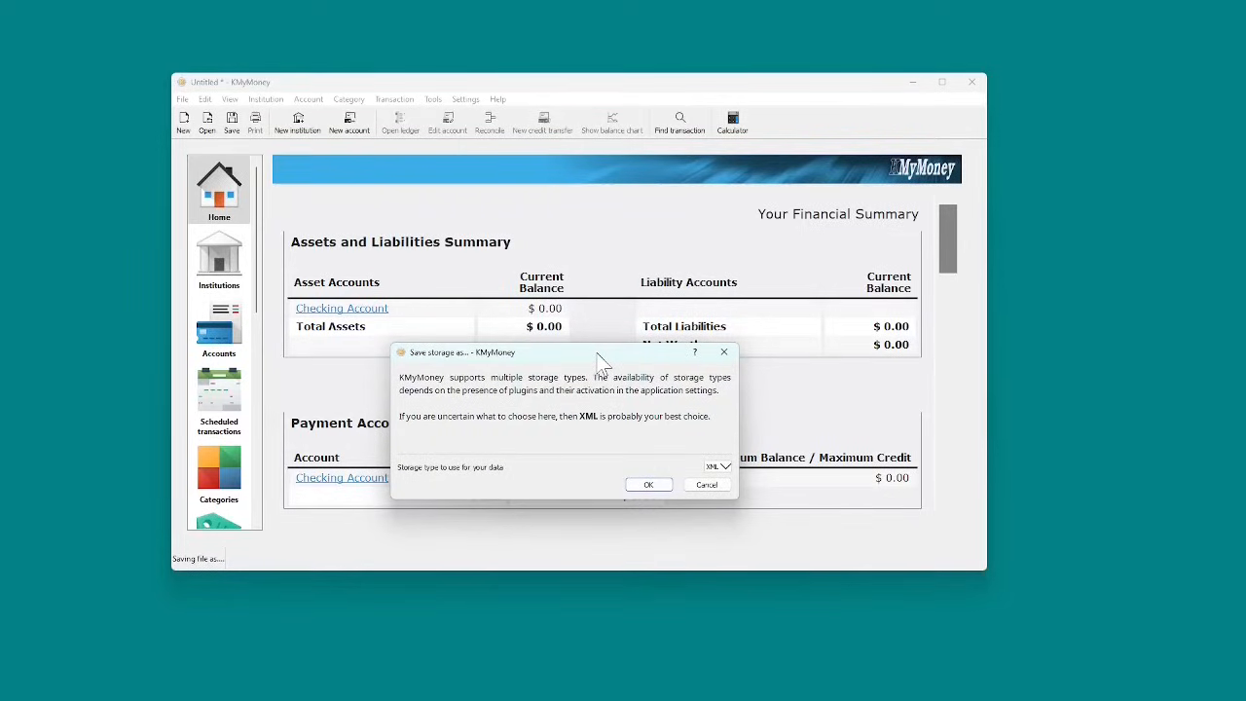
{"action": "left_click_drag", "start_coordinate": [603, 362], "coordinate": [626, 242]}
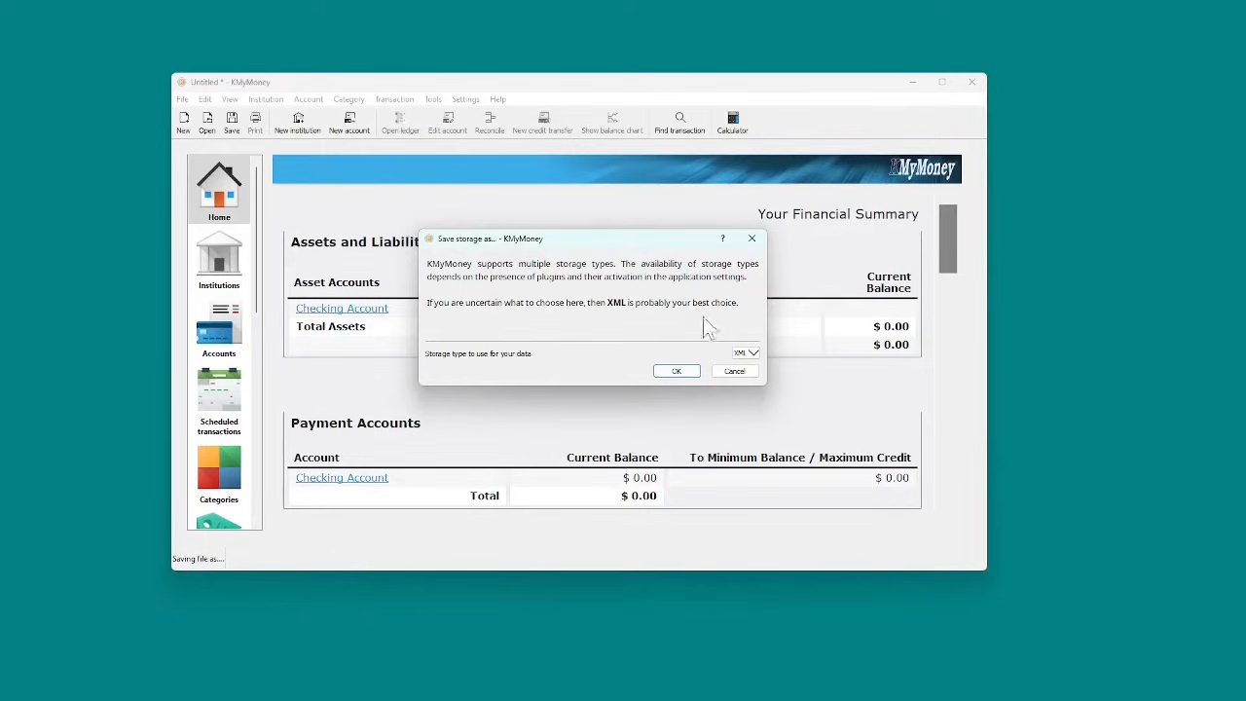
{"action": "left_click", "coordinate": [754, 354]}
{"action": "left_click", "coordinate": [755, 370]}
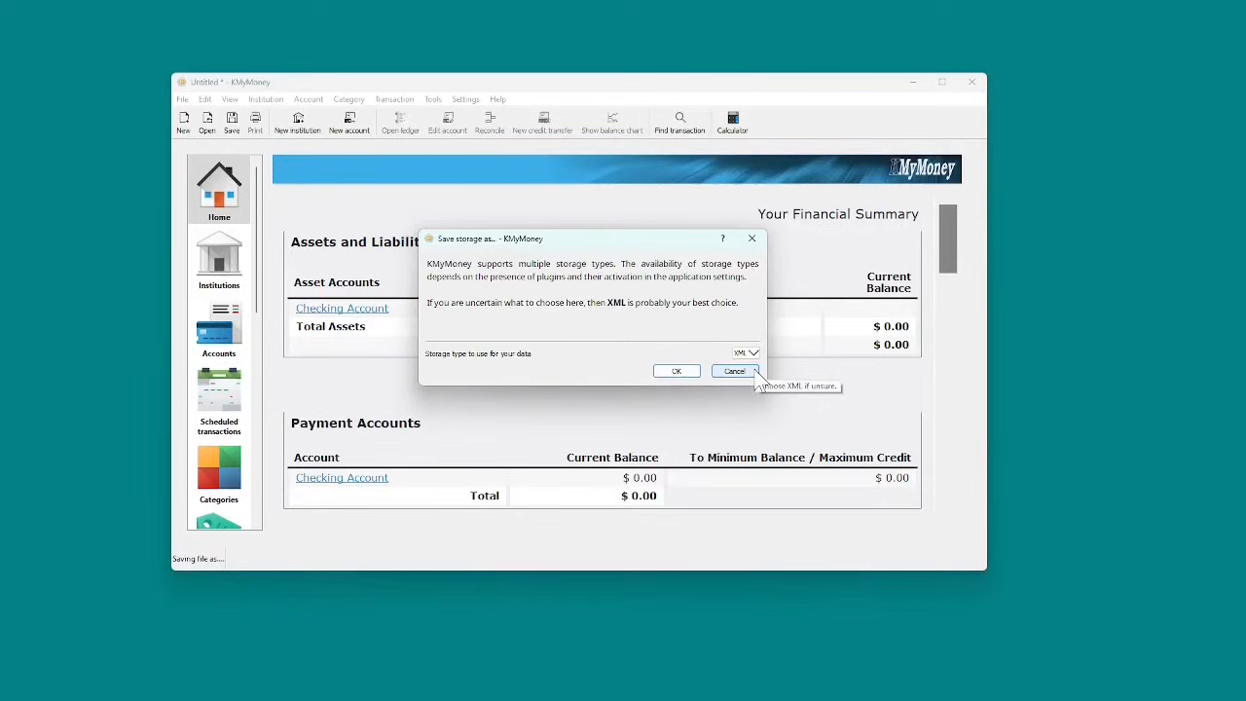
Step: Save the file in XML format as KmyMoney_Video-01 in the Desktop's KmyMoney folder
{"action": "left_click", "coordinate": [677, 370]}
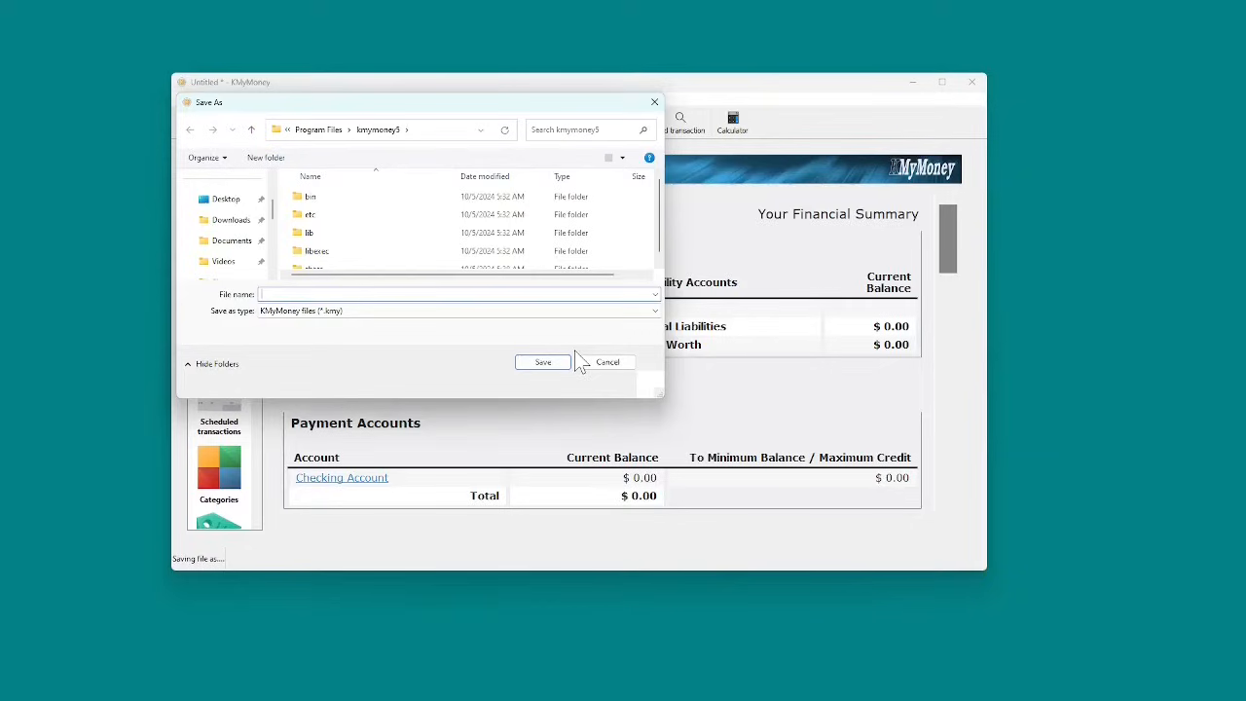
{"action": "left_click", "coordinate": [227, 200]}
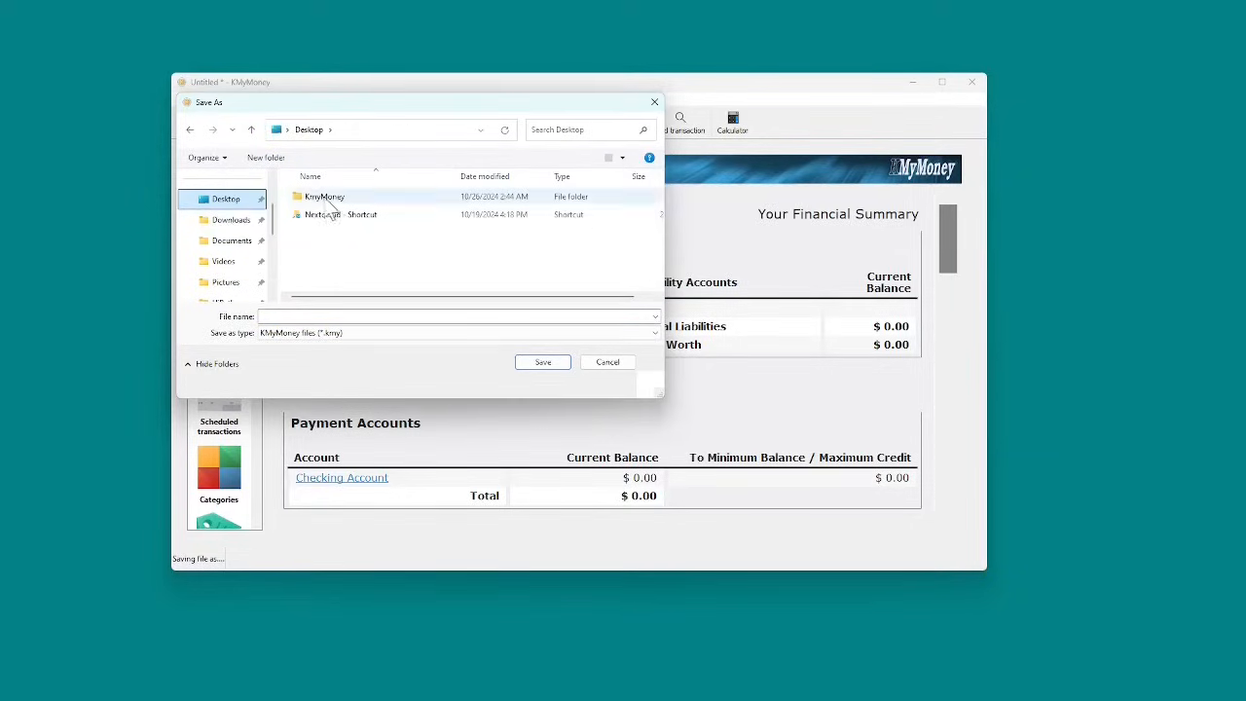
{"action": "double_click", "coordinate": [325, 199]}
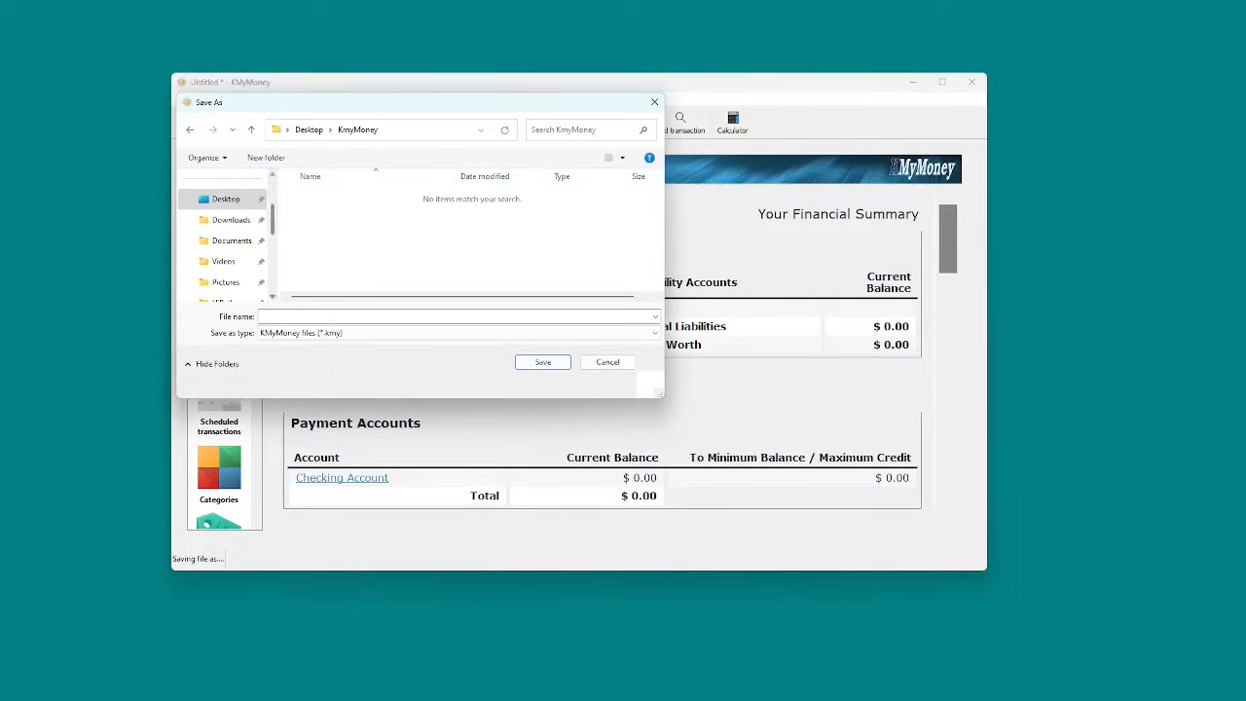
{"action": "left_click", "coordinate": [331, 316]}
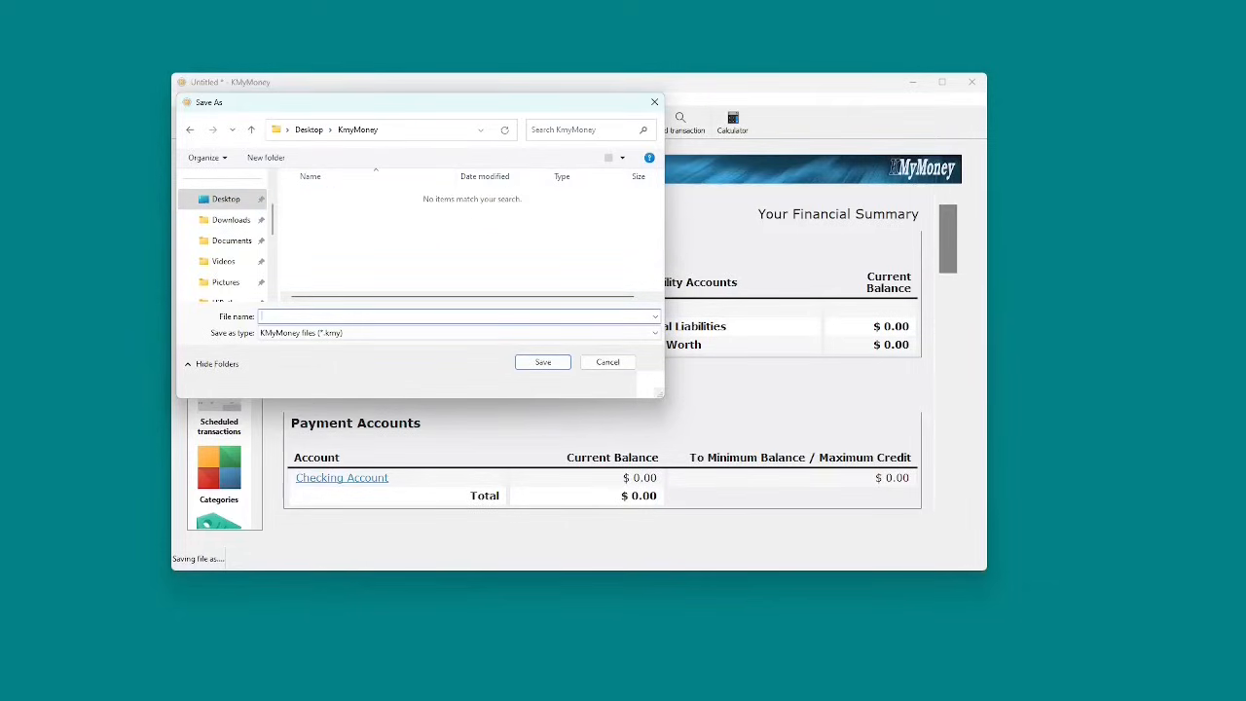
{"action": "type", "text": "KmyMoney_Video"}
{"action": "type", "text": " 01"}
{"action": "left_click", "coordinate": [556, 367]}
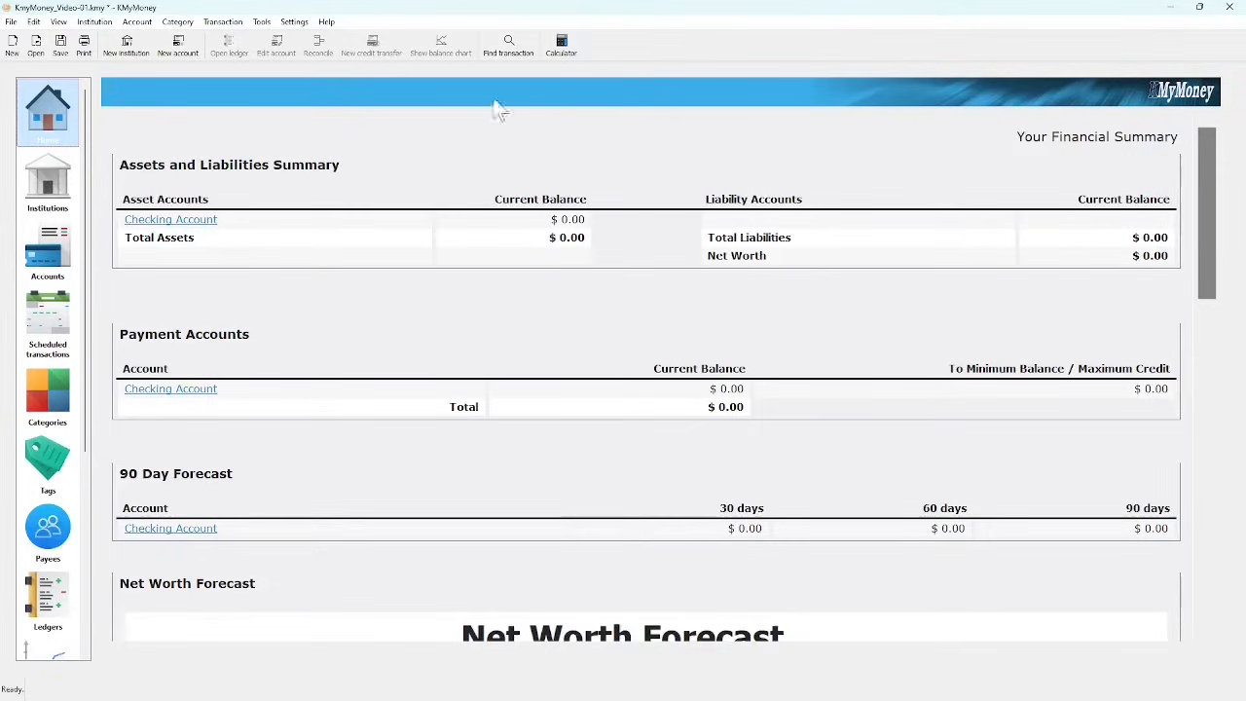
Step: Open the Checking Account register from the Home summary, briefly visiting the Ledgers view
{"action": "left_click", "coordinate": [196, 222]}
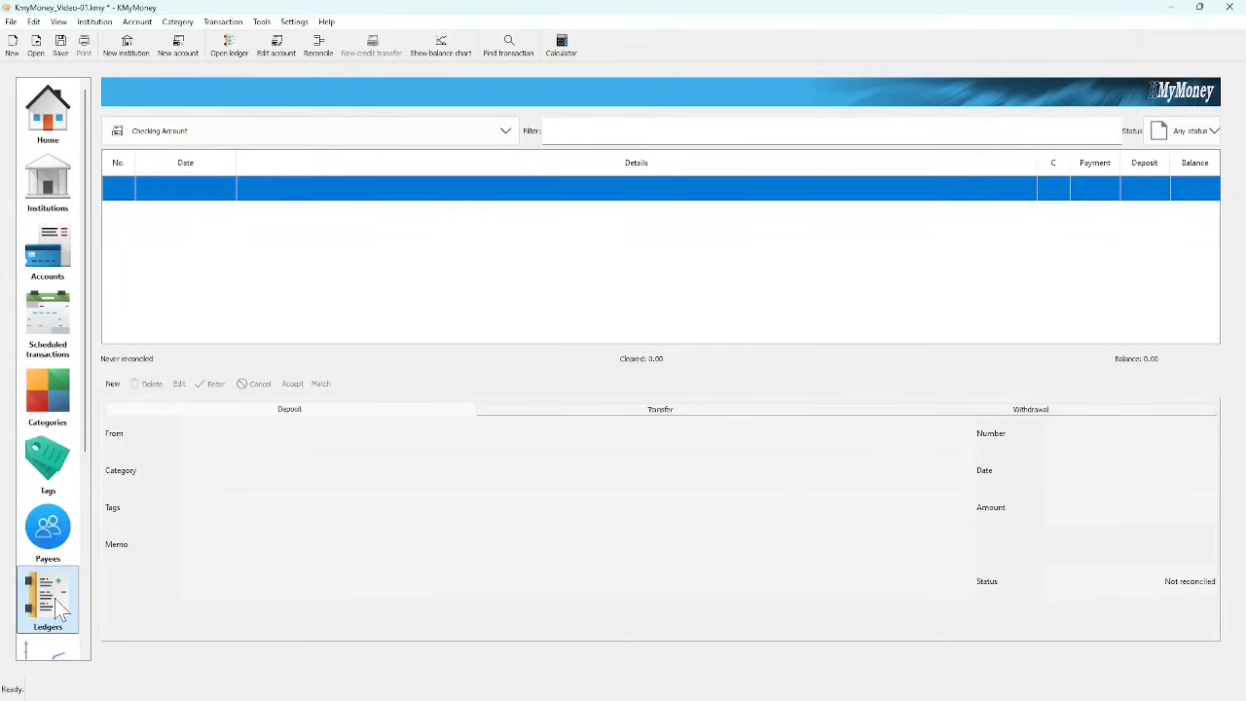
{"action": "left_click", "coordinate": [64, 109]}
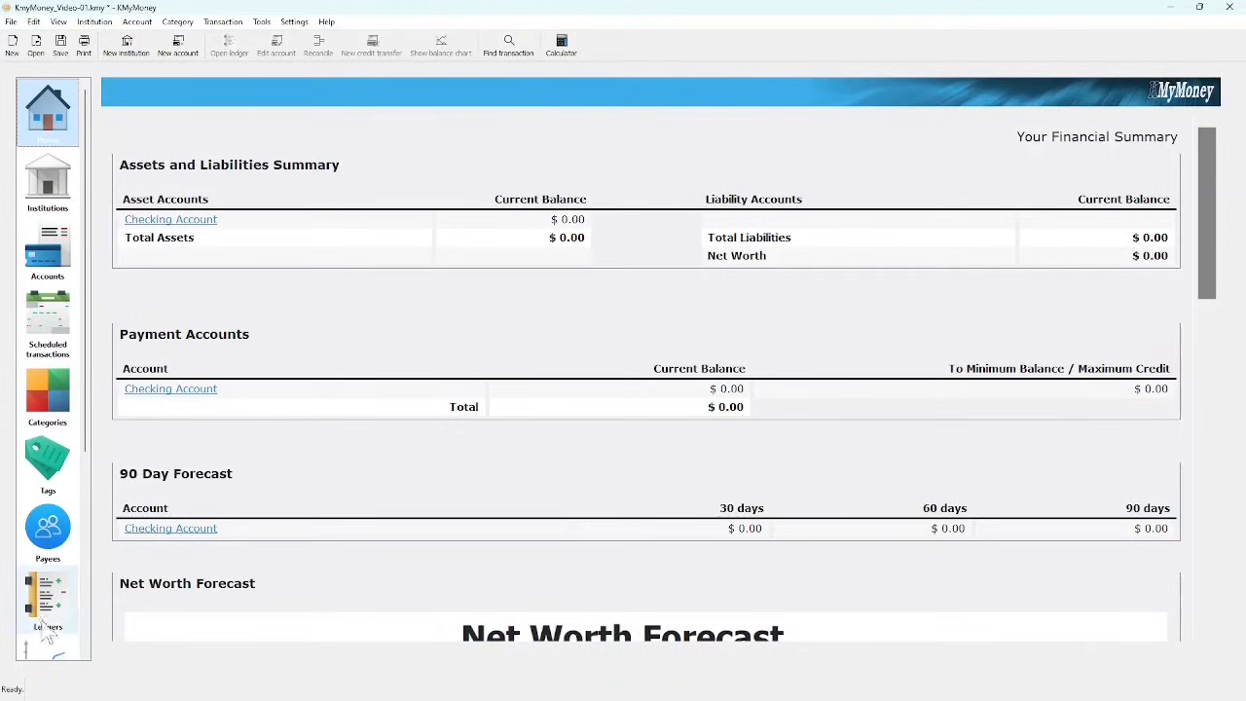
{"action": "left_click", "coordinate": [48, 623]}
{"action": "left_click", "coordinate": [59, 132]}
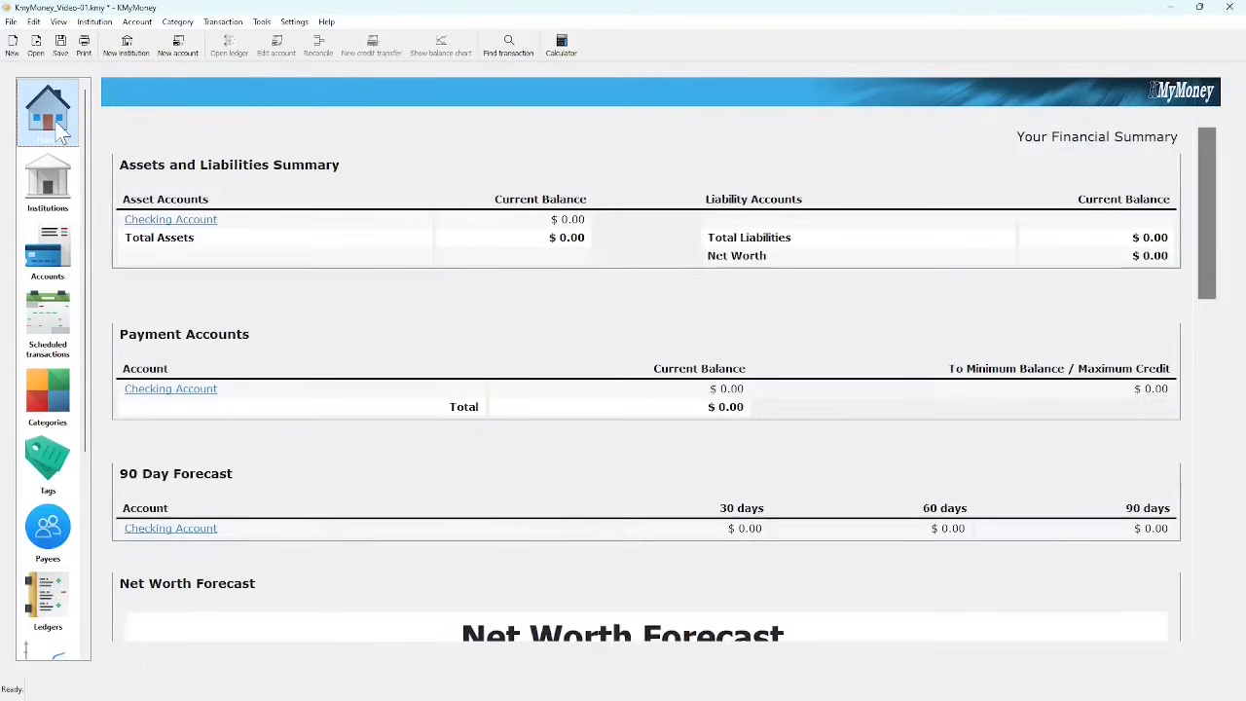
{"action": "left_click", "coordinate": [195, 222]}
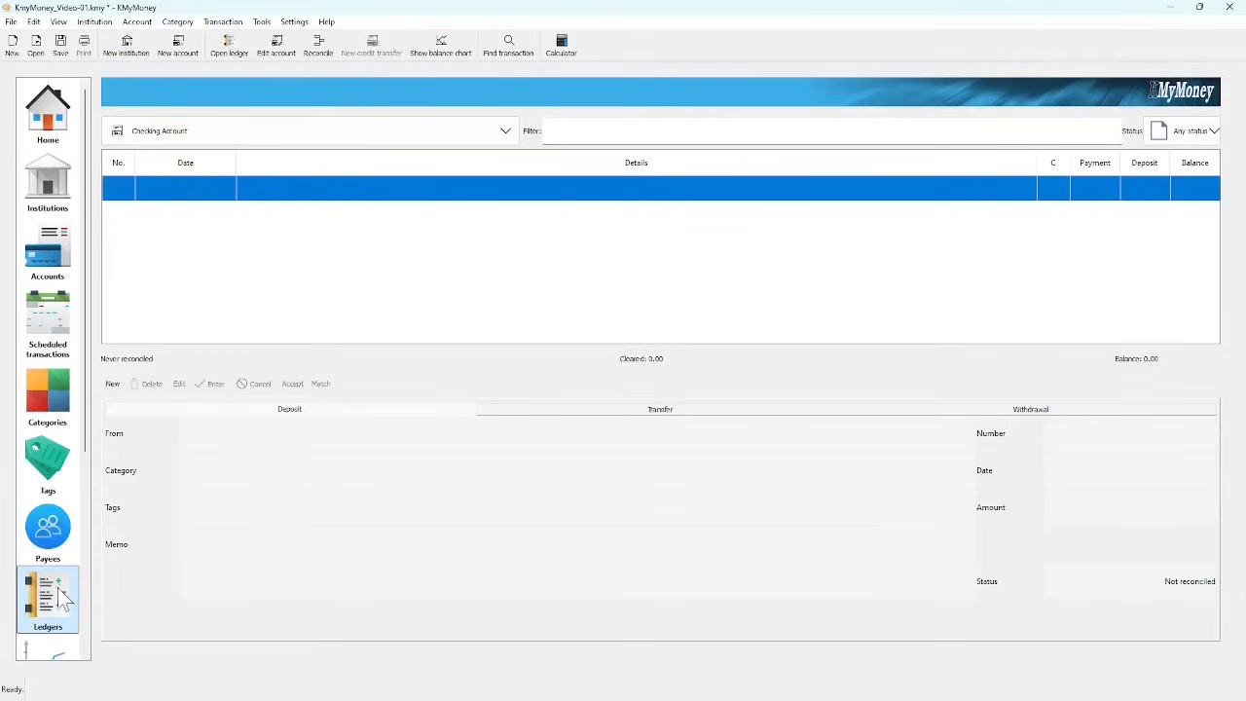
Step: Switch the ledger to the Clothing category, then back to the empty Checking Account register
{"action": "left_click", "coordinate": [509, 129]}
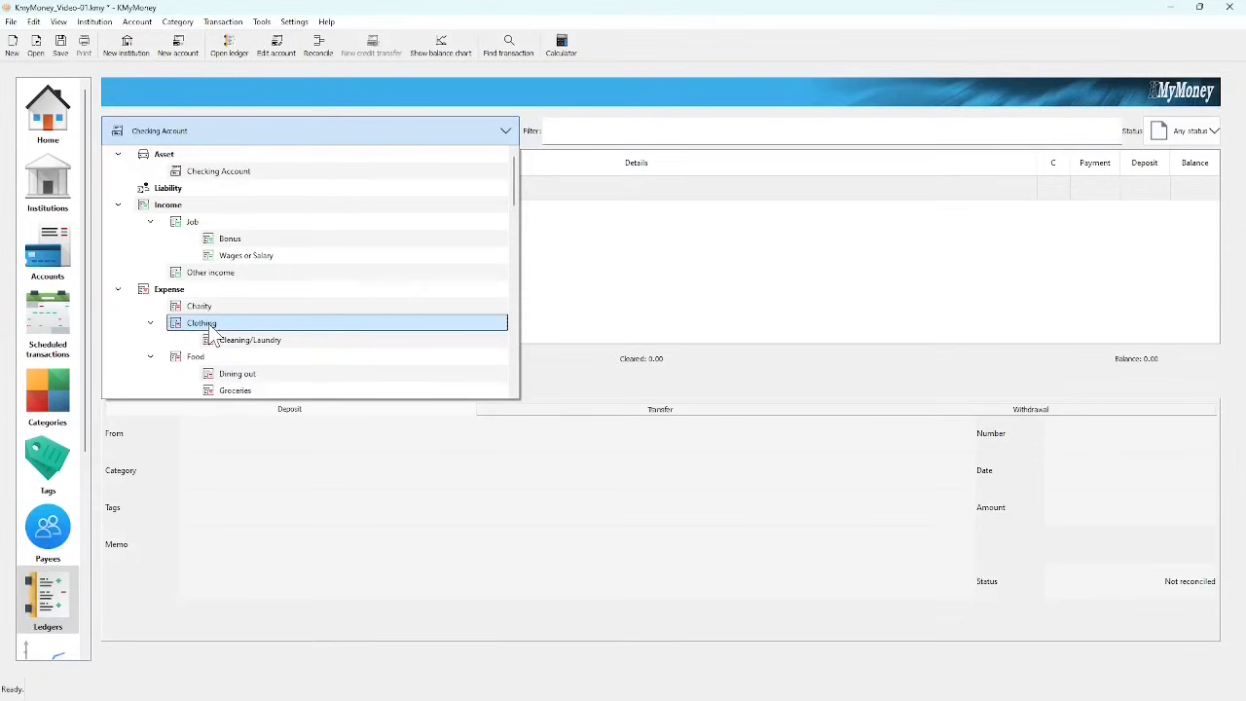
{"action": "left_click", "coordinate": [214, 331]}
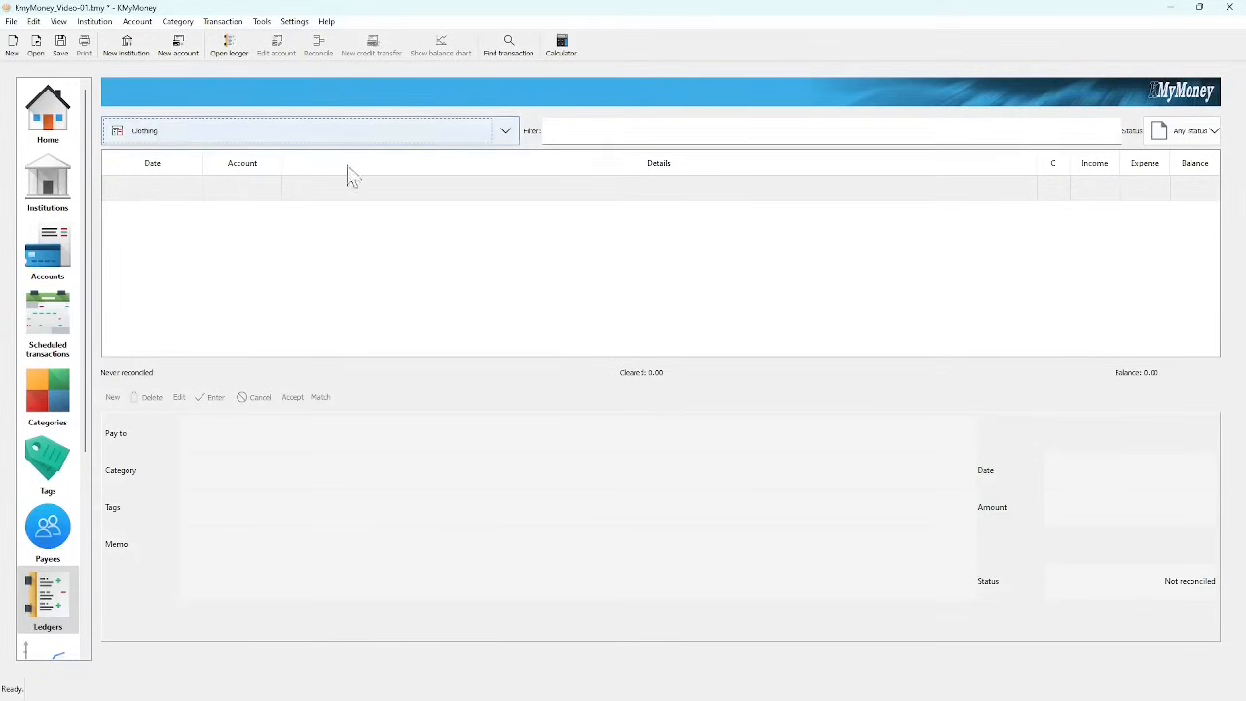
{"action": "left_click", "coordinate": [506, 132]}
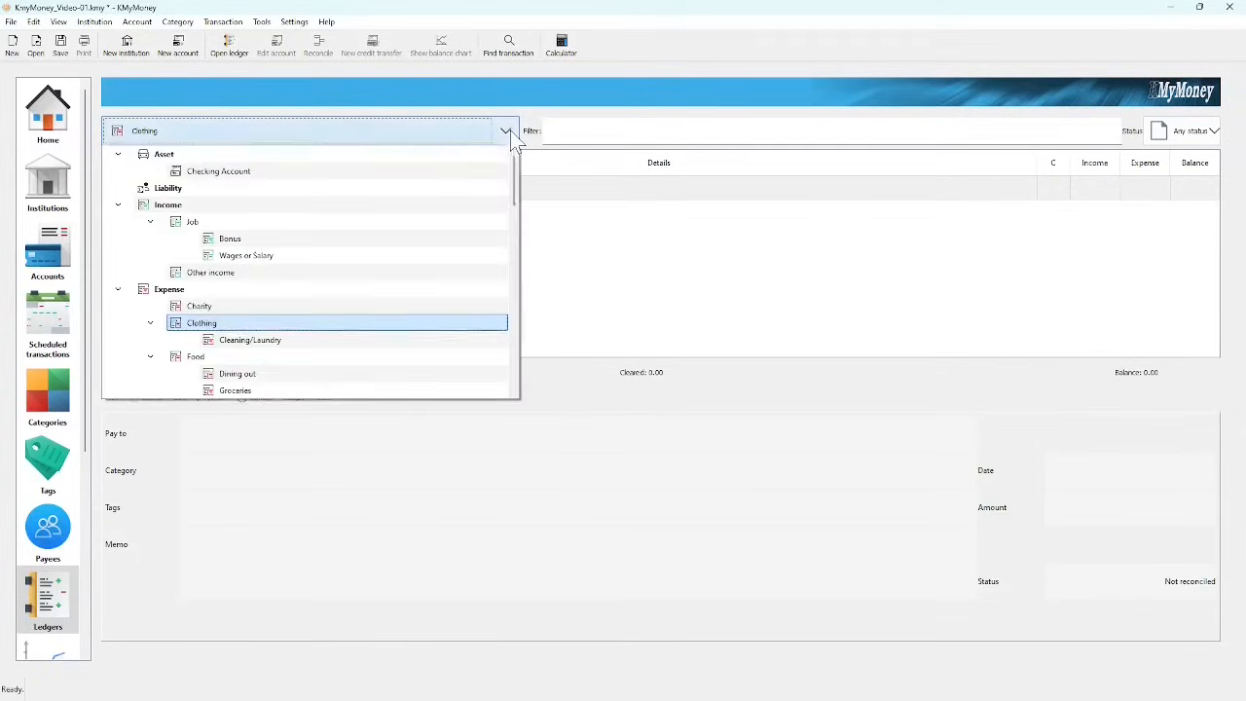
{"action": "left_click", "coordinate": [233, 173]}
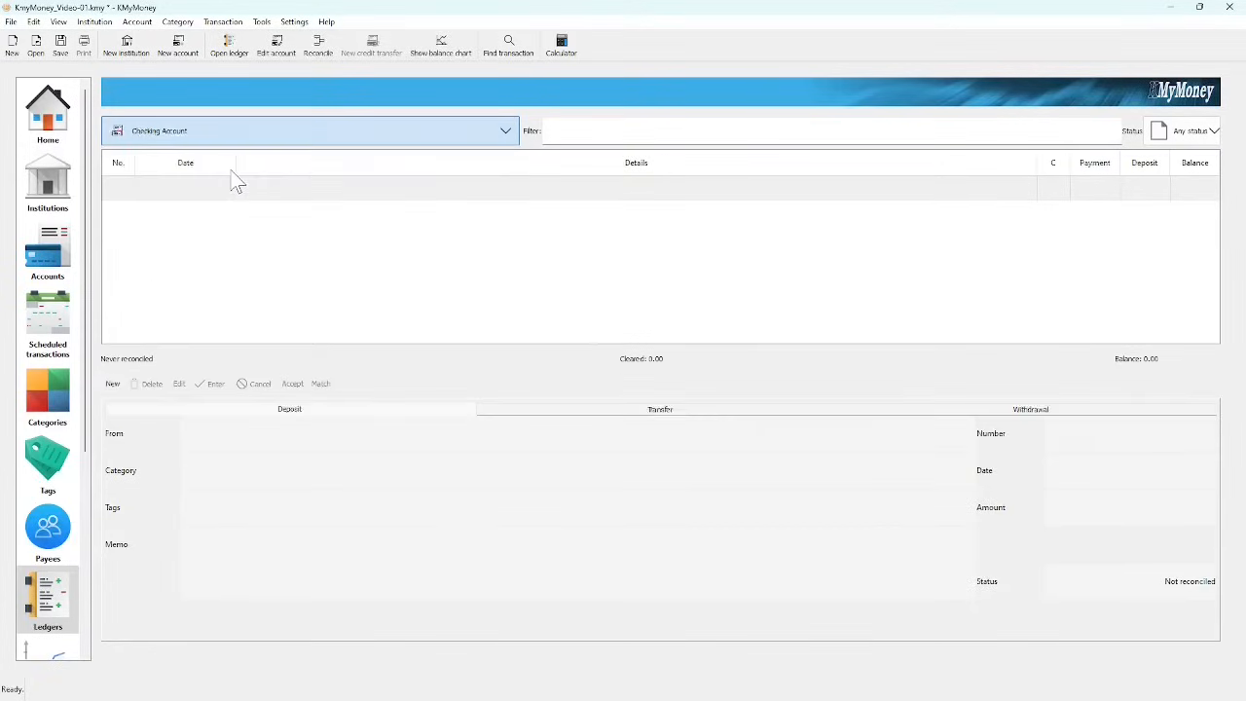
Step: Start a new transaction and set the form to Deposit after trying Transfer and Withdrawal
{"action": "left_click", "coordinate": [113, 386]}
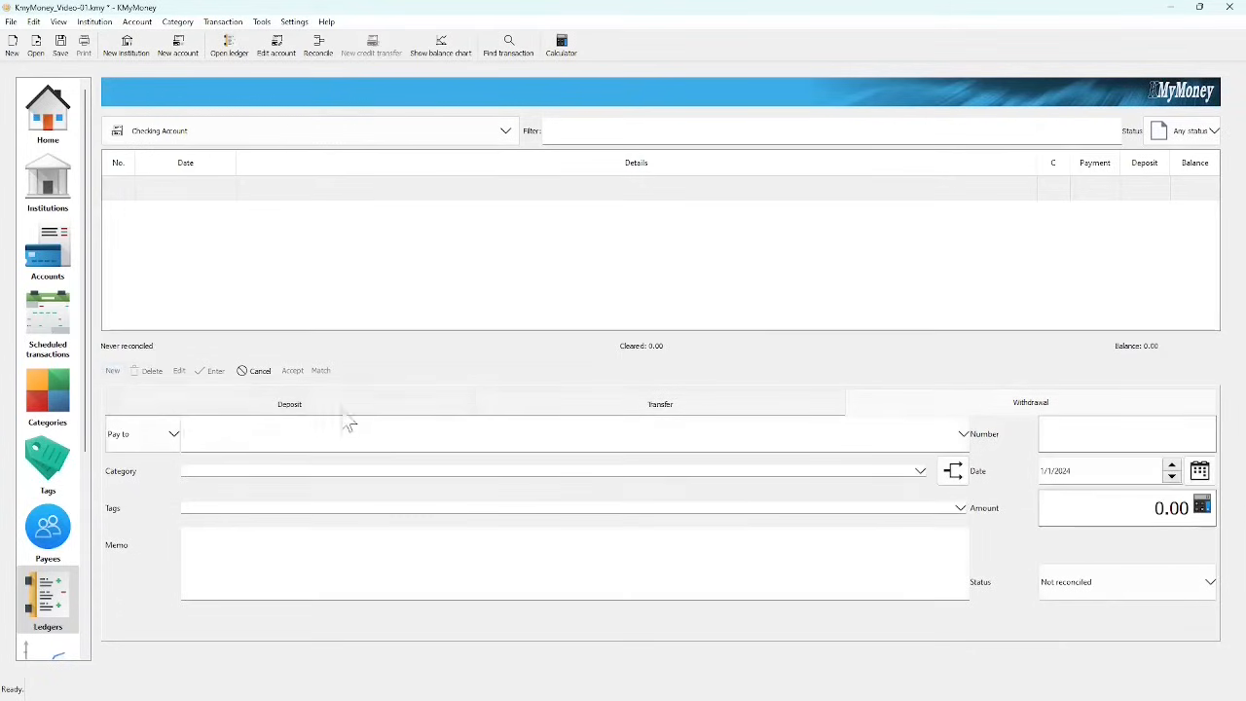
{"action": "left_click", "coordinate": [328, 410]}
{"action": "left_click", "coordinate": [665, 413]}
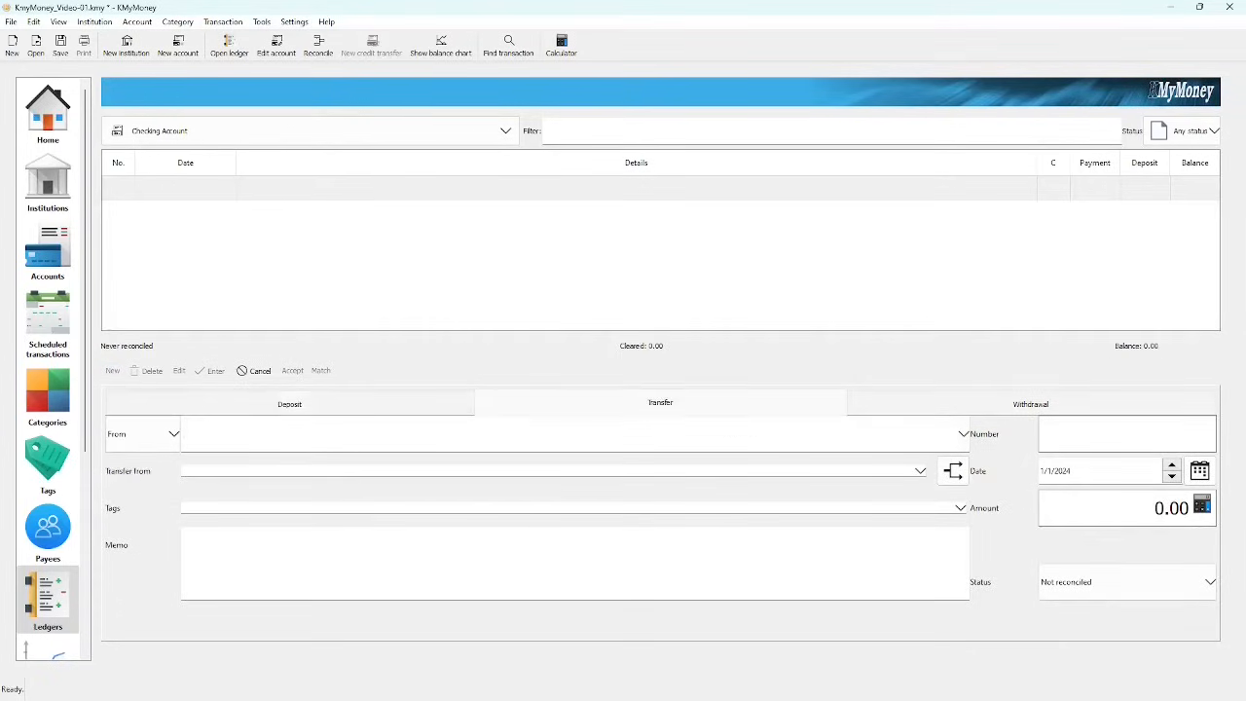
{"action": "left_click", "coordinate": [1078, 413]}
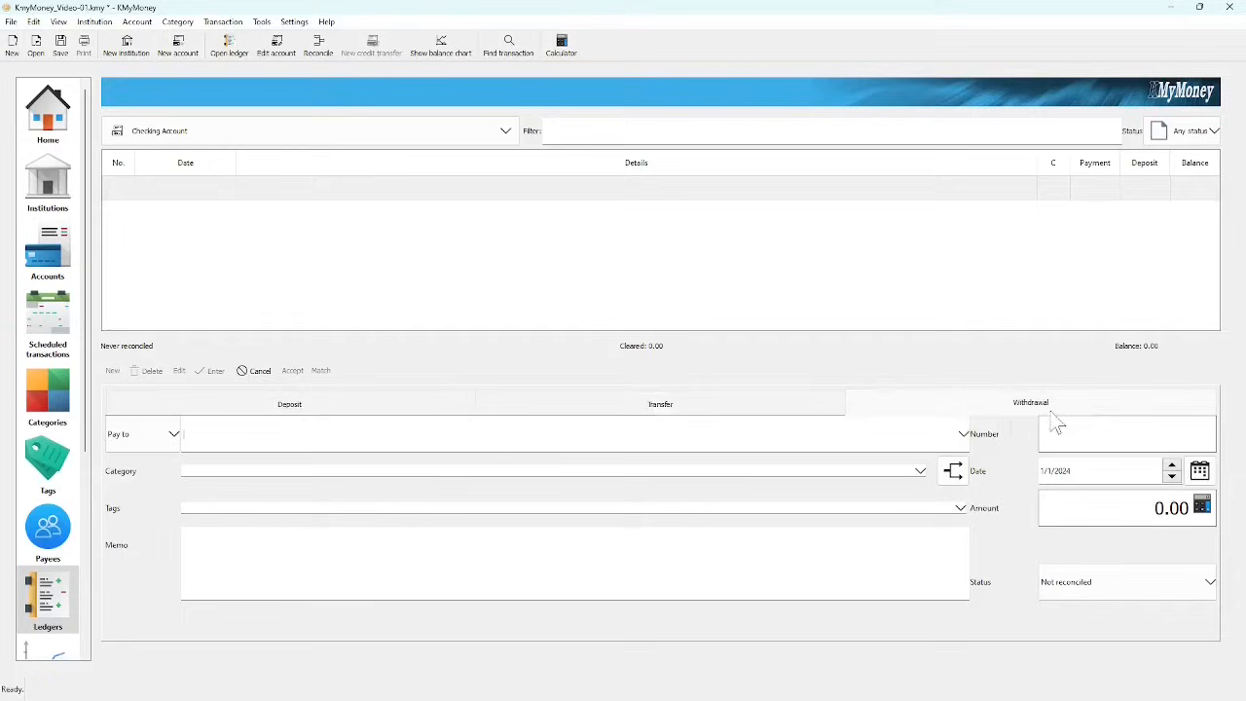
{"action": "left_click", "coordinate": [297, 413]}
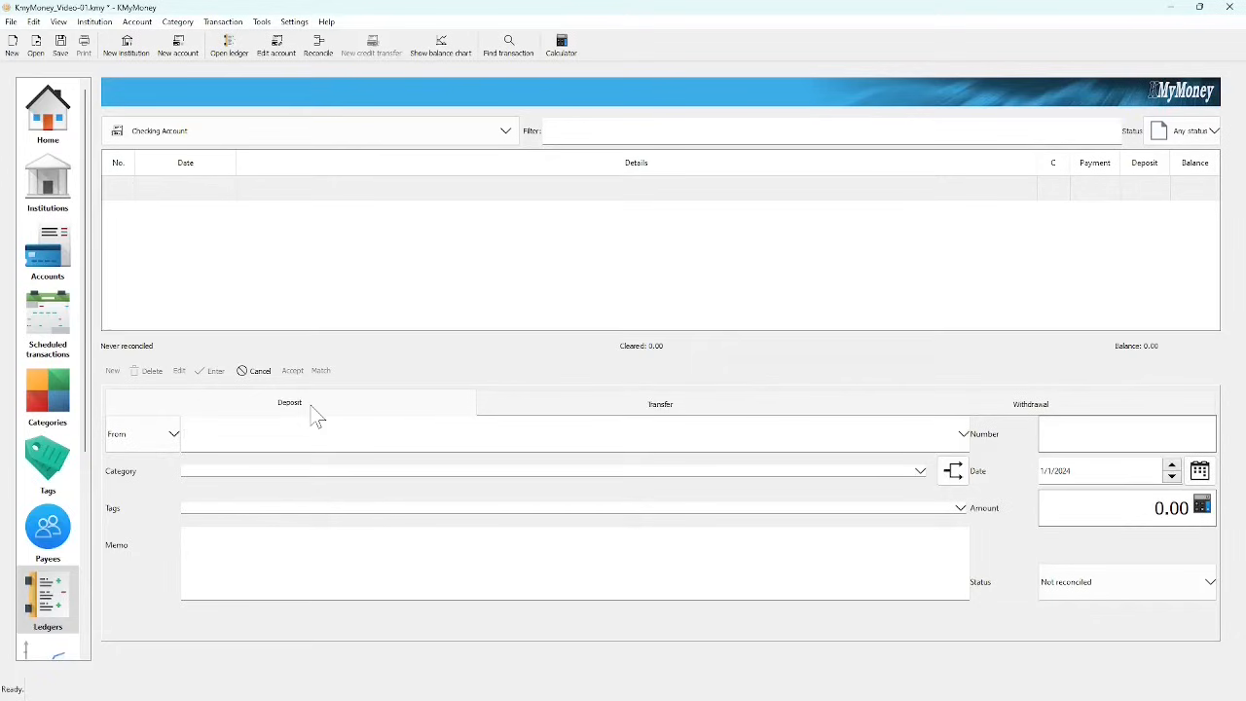
Step: Enter Vandelay Industries as the payer and add it as a new payee
{"action": "type", "text": "Vandelay Industries"}
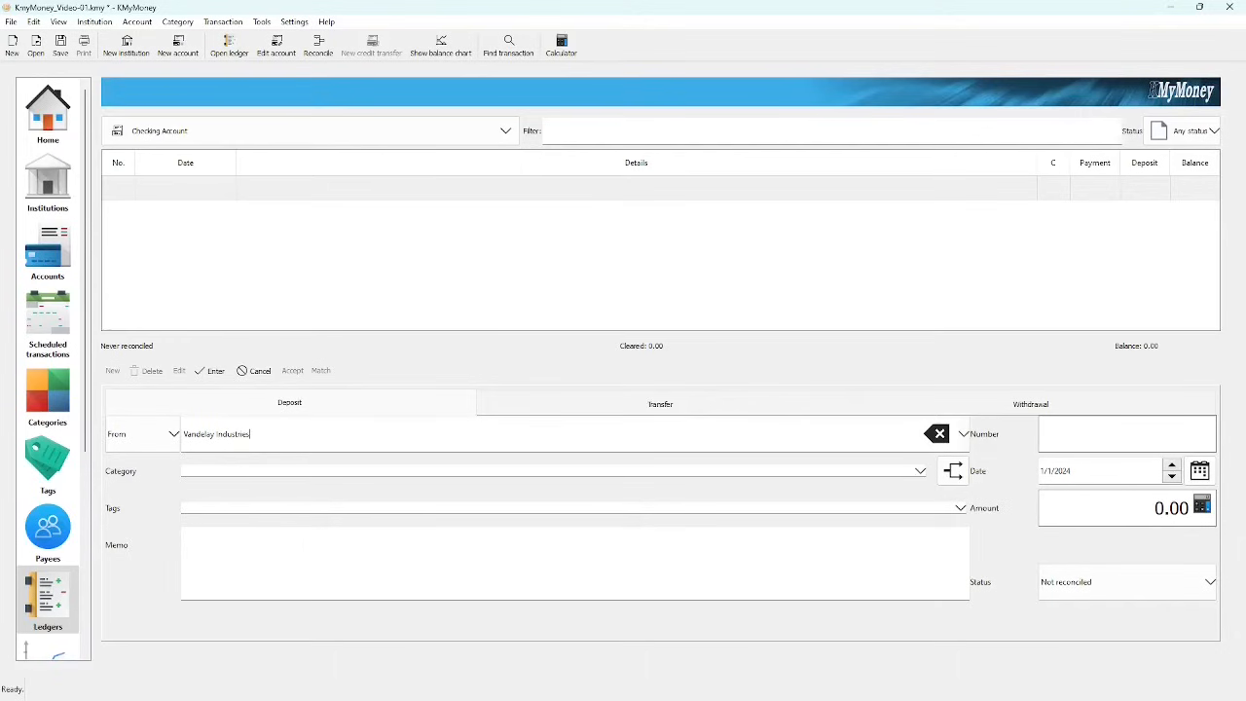
{"action": "key", "text": "Tab"}
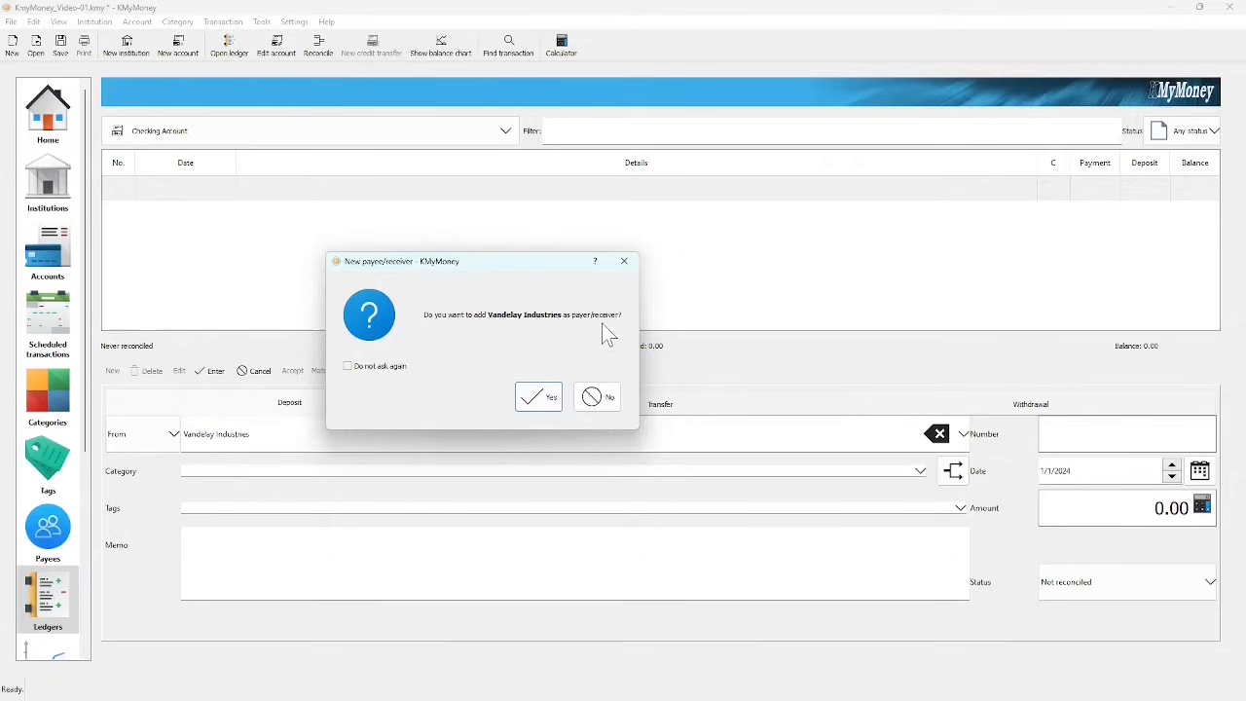
{"action": "left_click", "coordinate": [542, 399]}
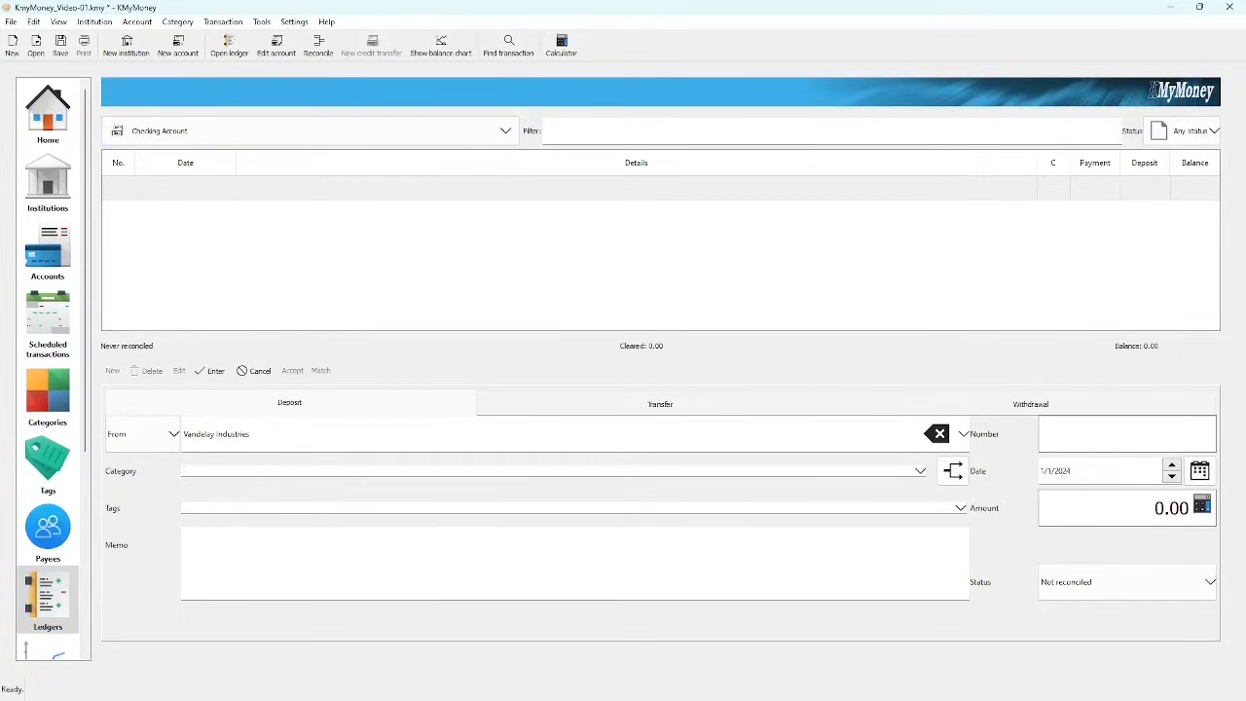
Step: Create a Vandelay Industries income category under Job and assign it to the deposit
{"action": "type", "text": "job"}
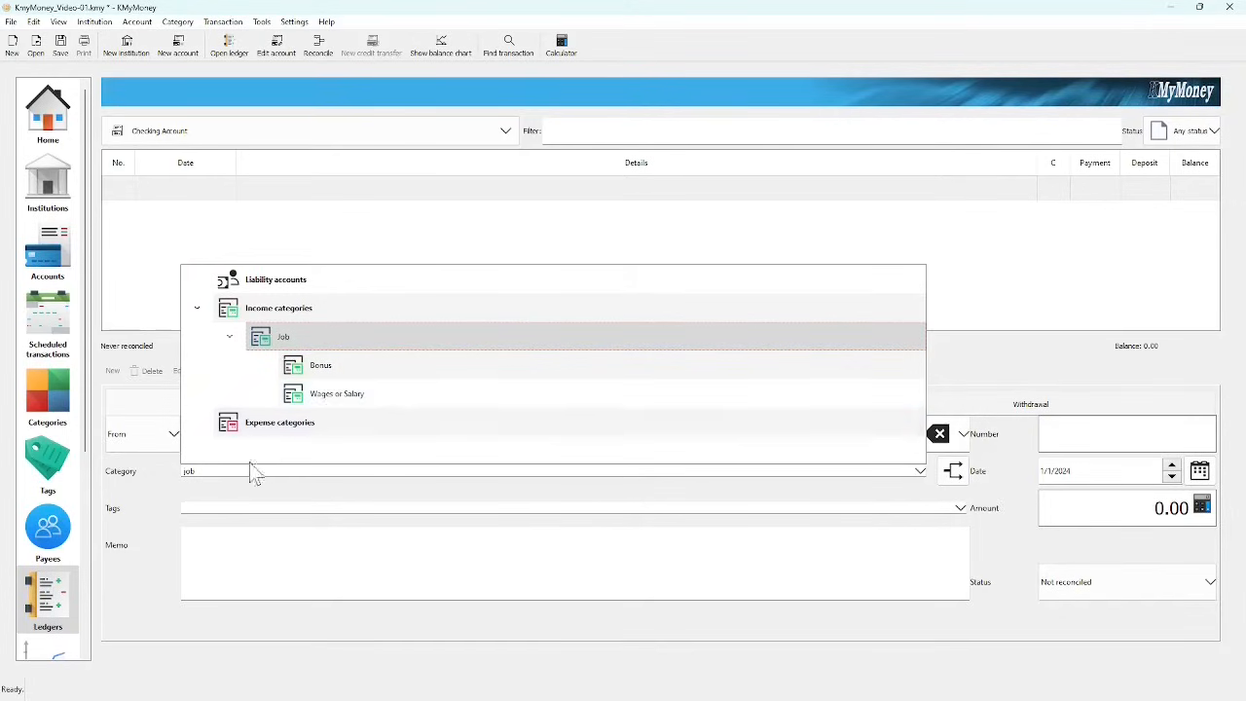
{"action": "key", "text": "BackSpace"}
{"action": "key", "text": "BackSpace"}
{"action": "key", "text": "BackSpace"}
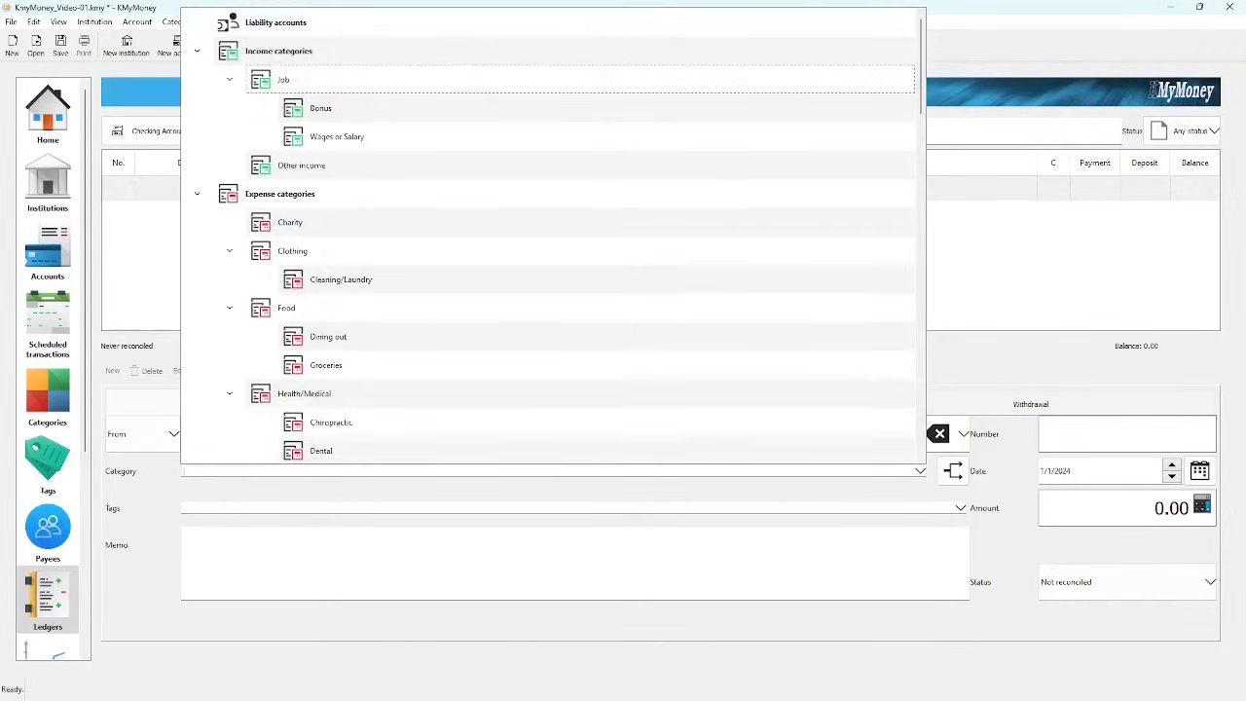
{"action": "type", "text": "Vandelay Industries"}
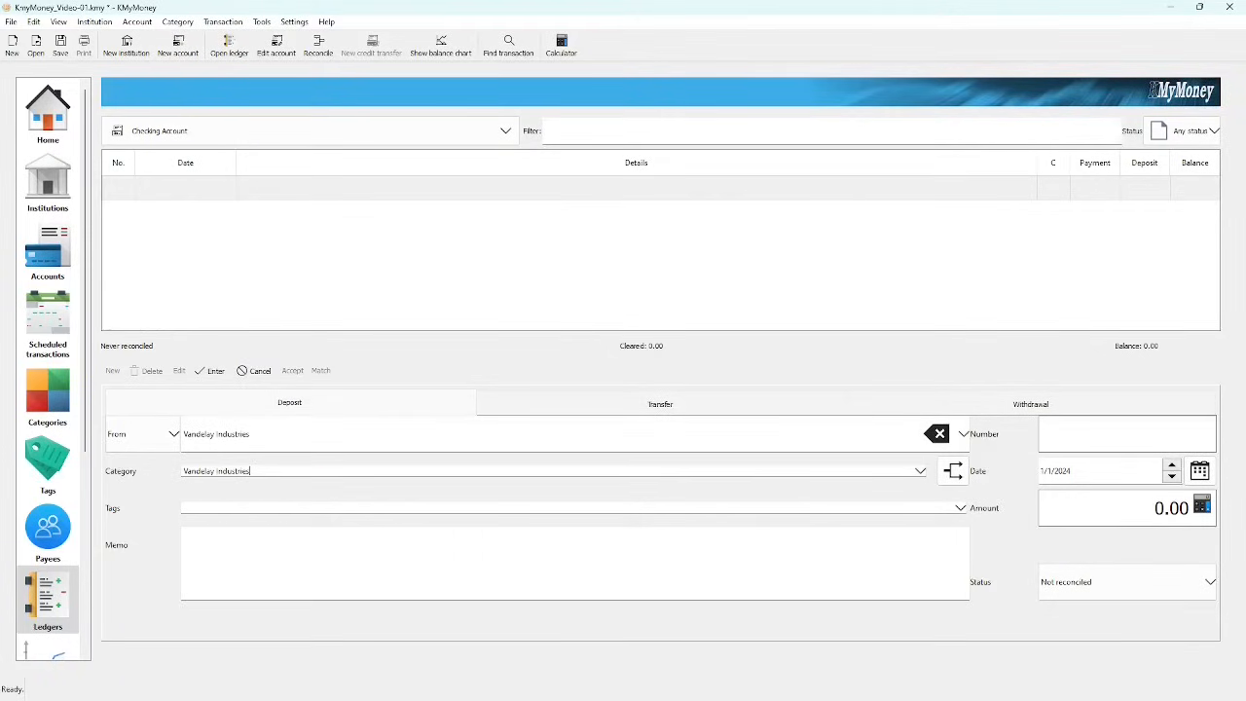
{"action": "key", "text": "Tab"}
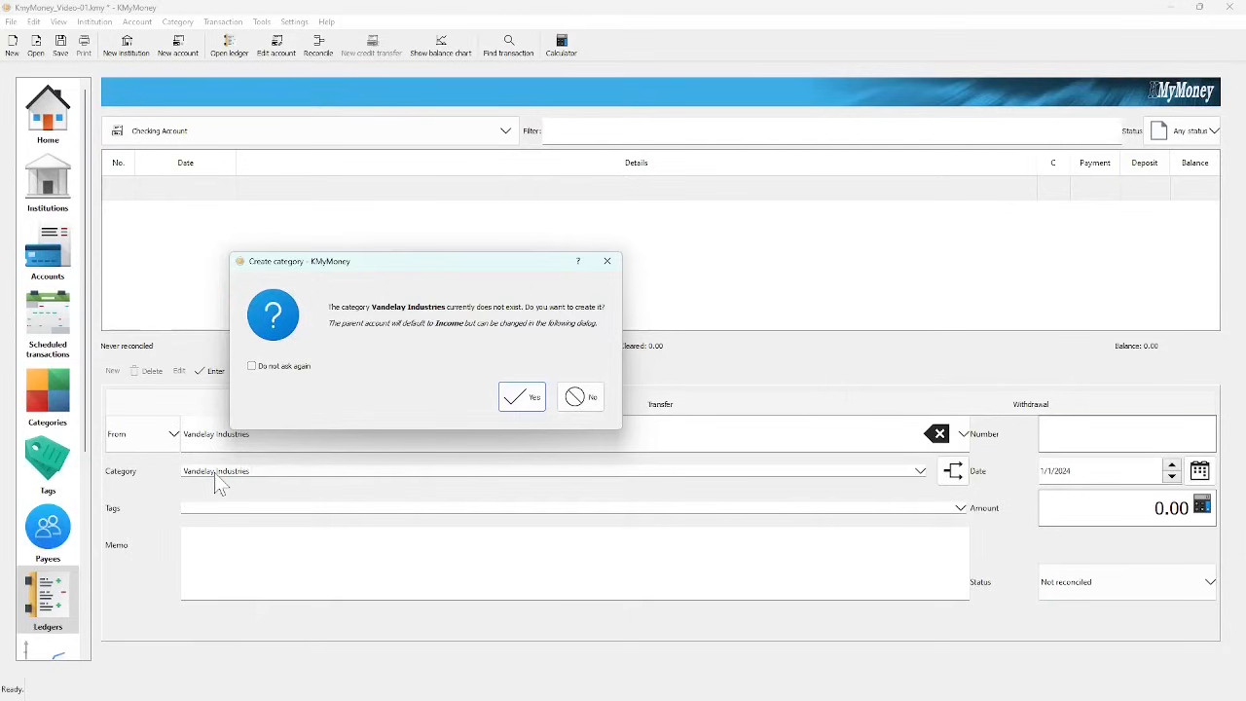
{"action": "left_click", "coordinate": [522, 399]}
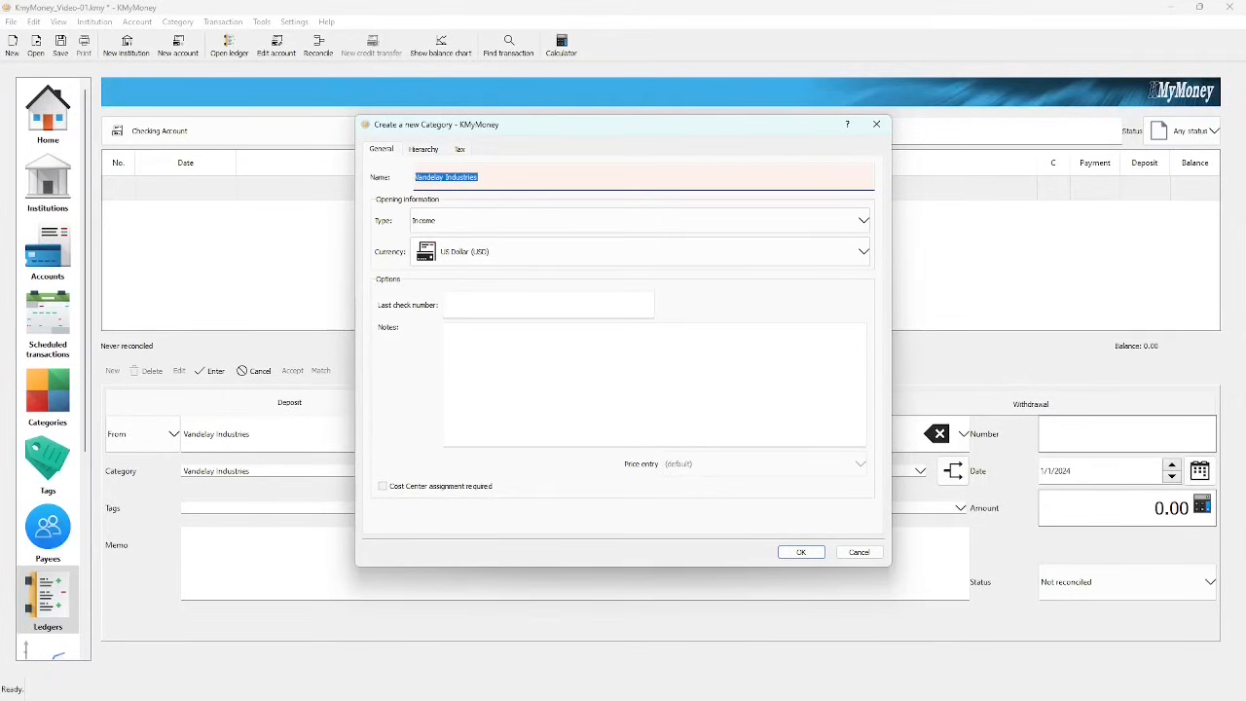
{"action": "left_click", "coordinate": [429, 153]}
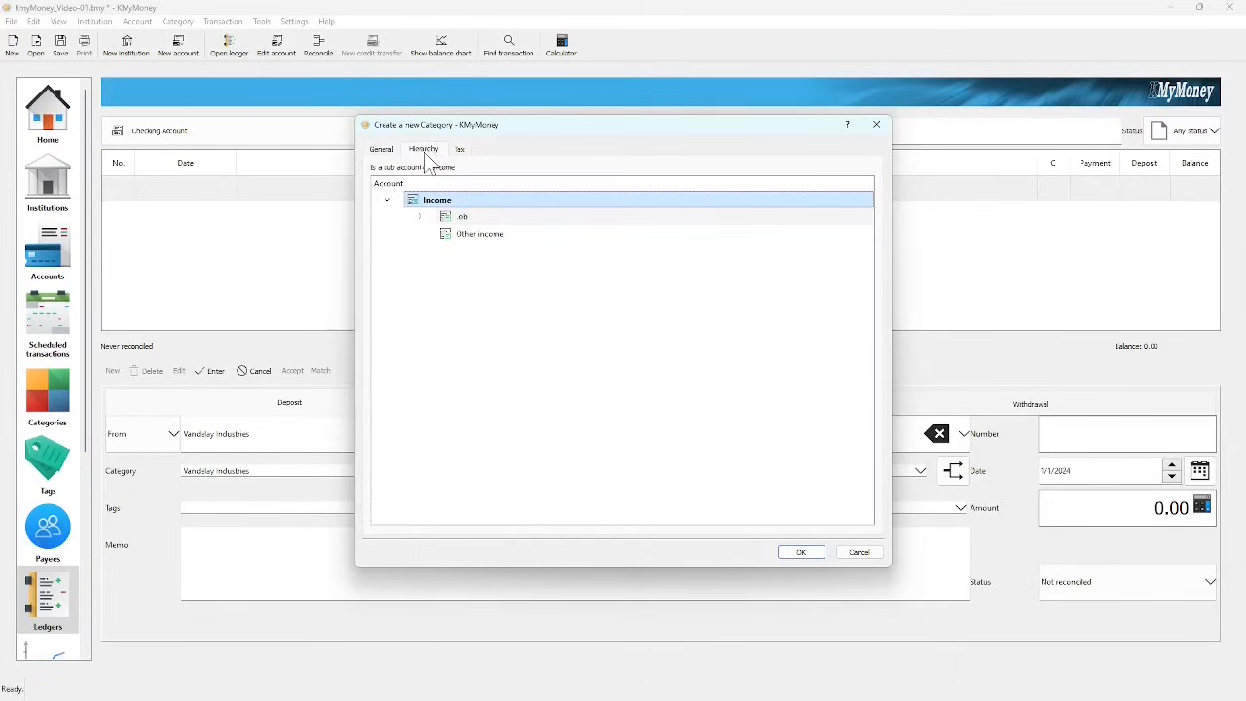
{"action": "left_click", "coordinate": [461, 221]}
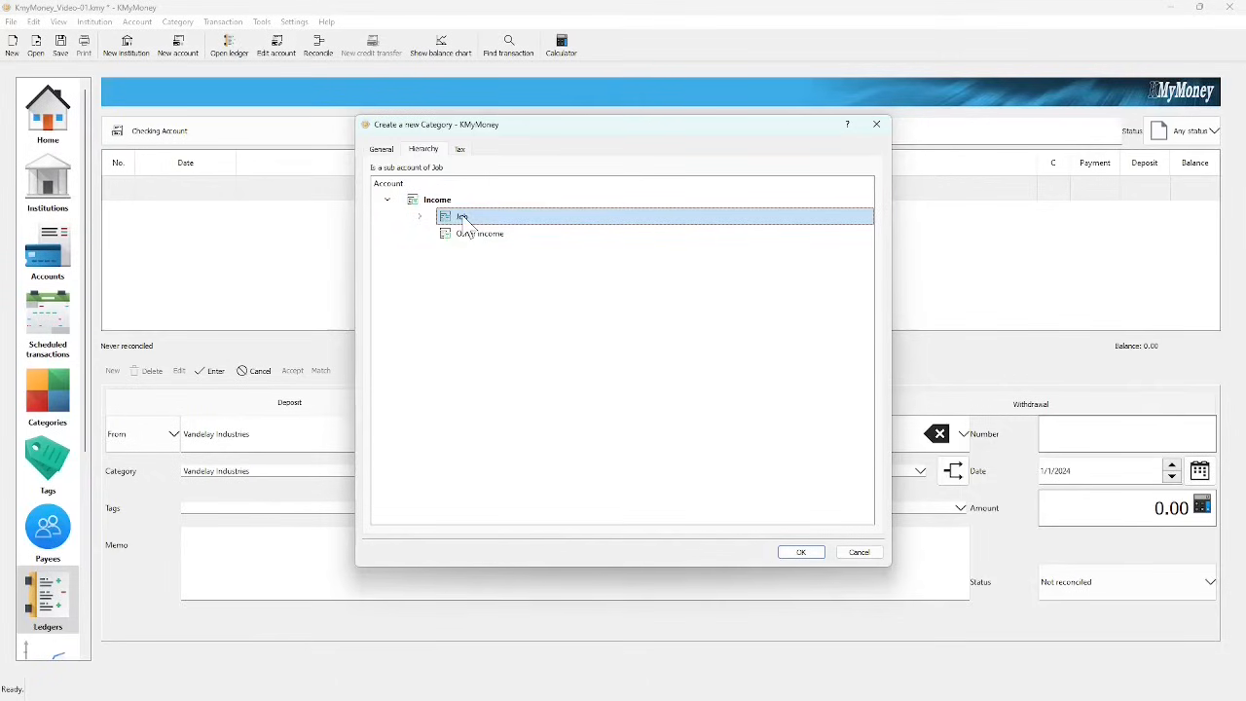
{"action": "left_click", "coordinate": [419, 217]}
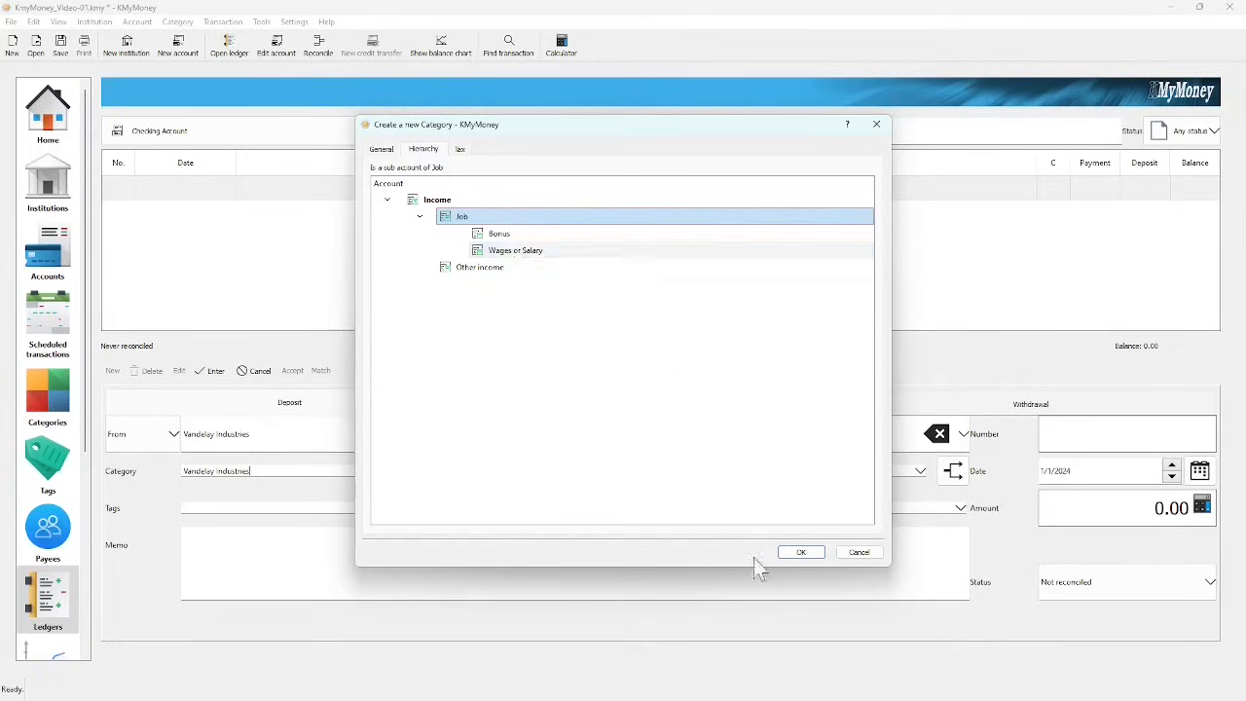
{"action": "left_click", "coordinate": [801, 551]}
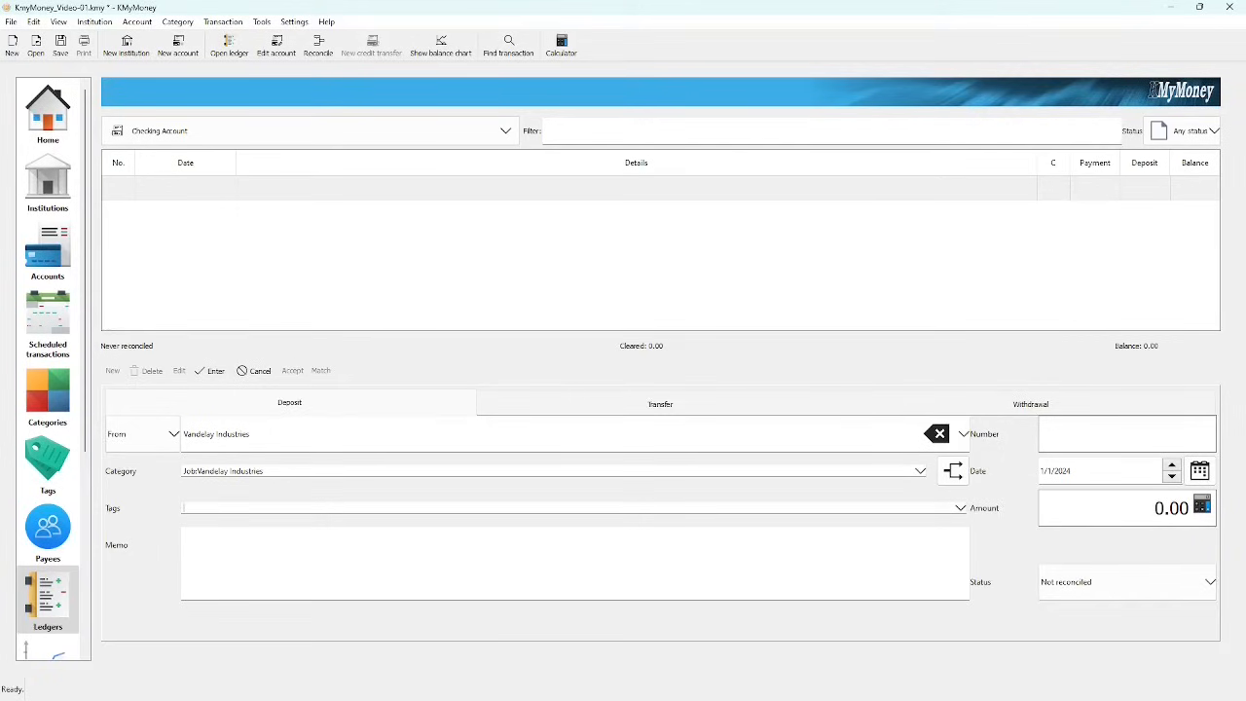
Step: Enter memo 'Salary' and amount 1000, then commit the deposit to the ledger
{"action": "left_click", "coordinate": [292, 555]}
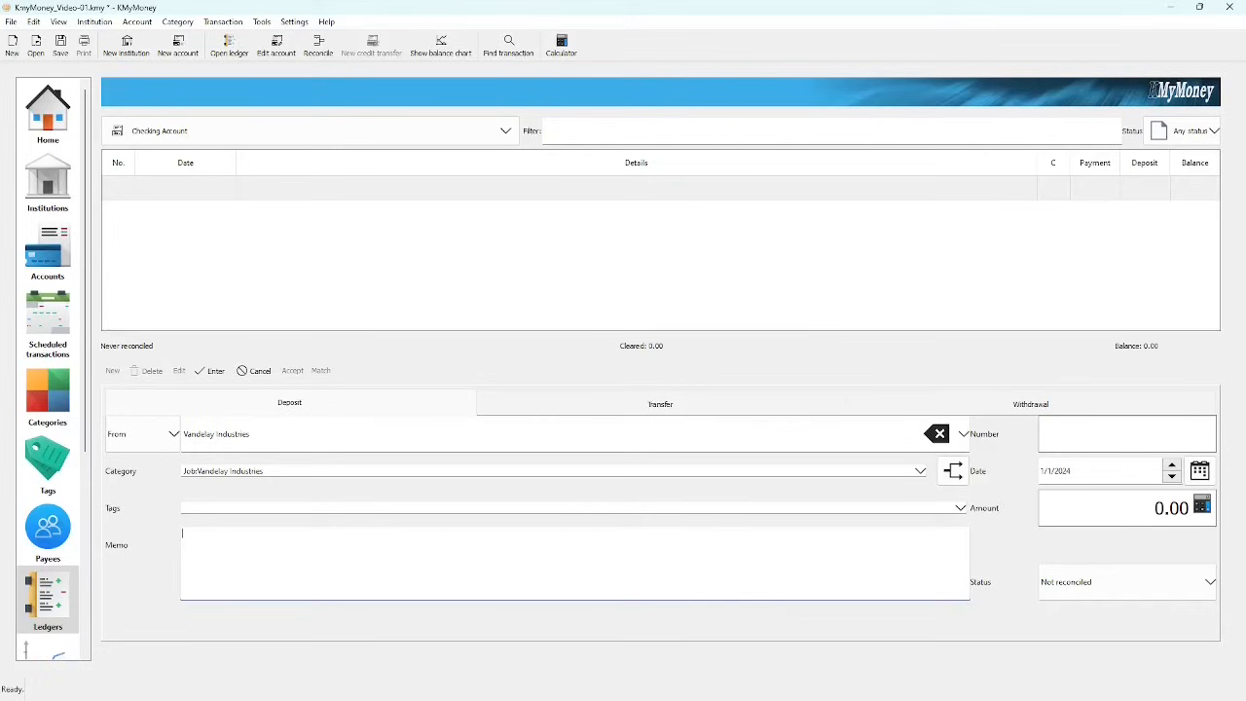
{"action": "type", "text": "Salary"}
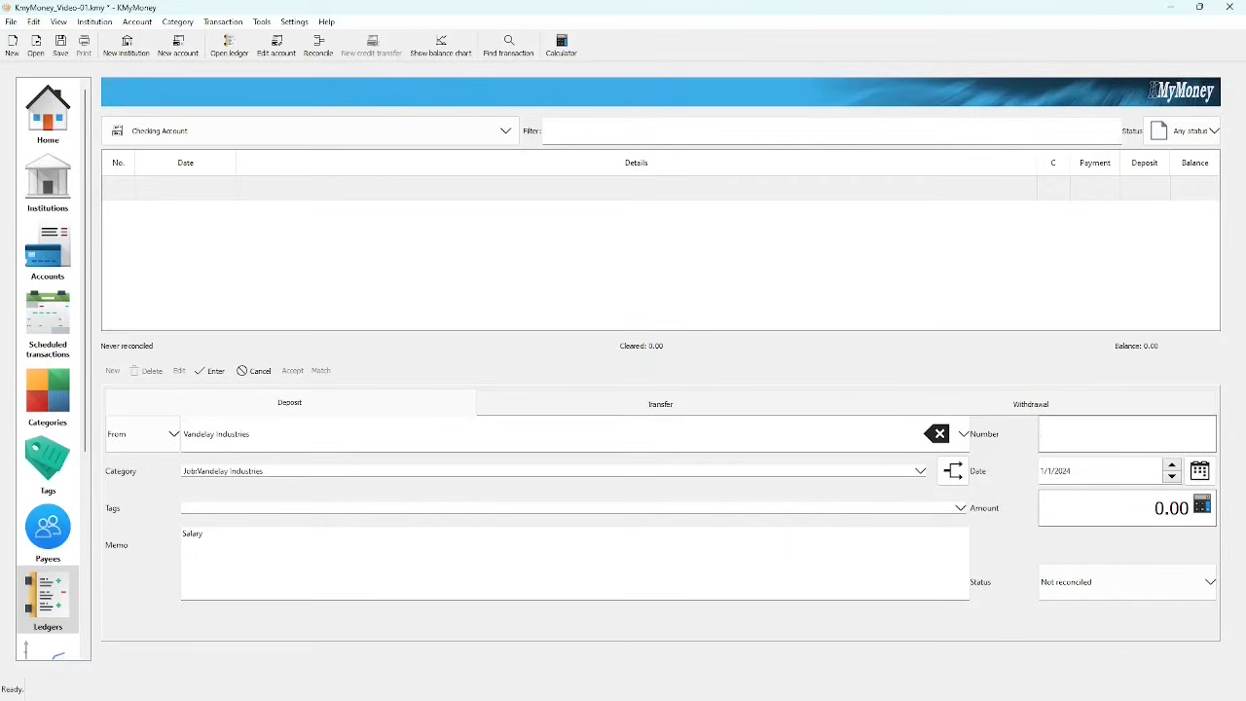
{"action": "left_click", "coordinate": [1124, 504]}
{"action": "type", "text": "1000"}
{"action": "key", "text": "Tab"}
{"action": "left_click", "coordinate": [214, 371]}
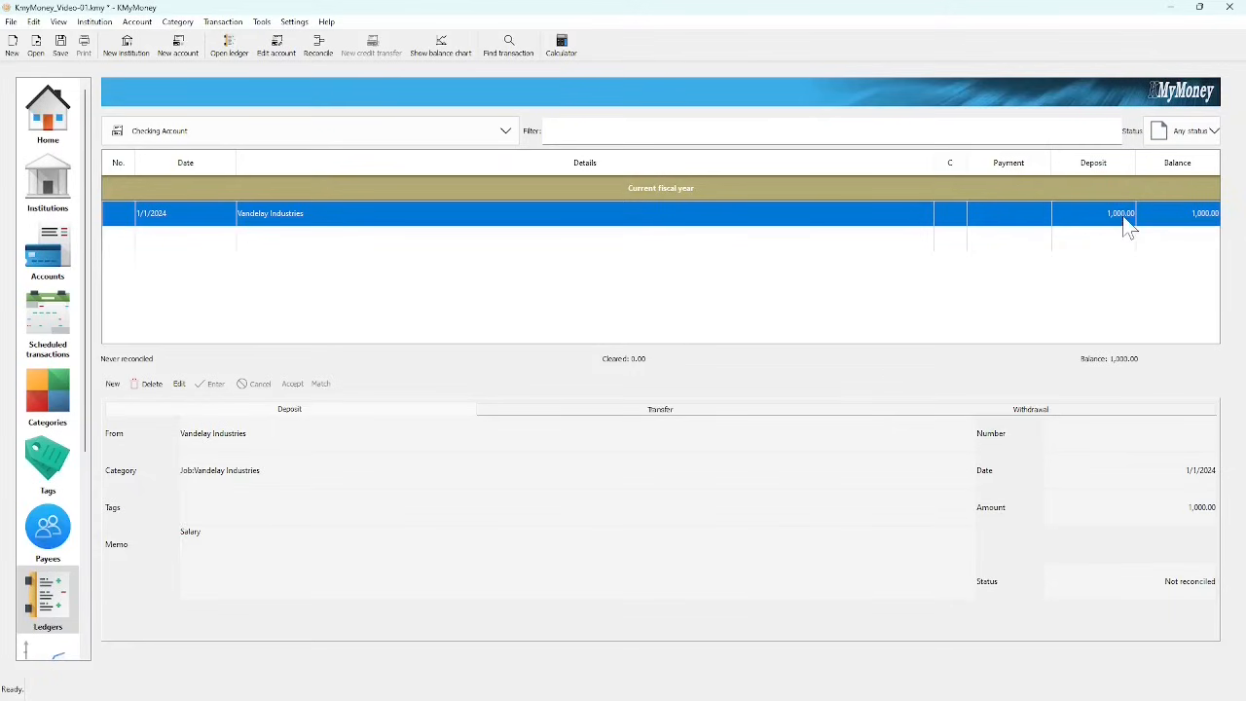
Step: Check the deposit in the Vandelay Industries category ledger
{"action": "left_click", "coordinate": [48, 131]}
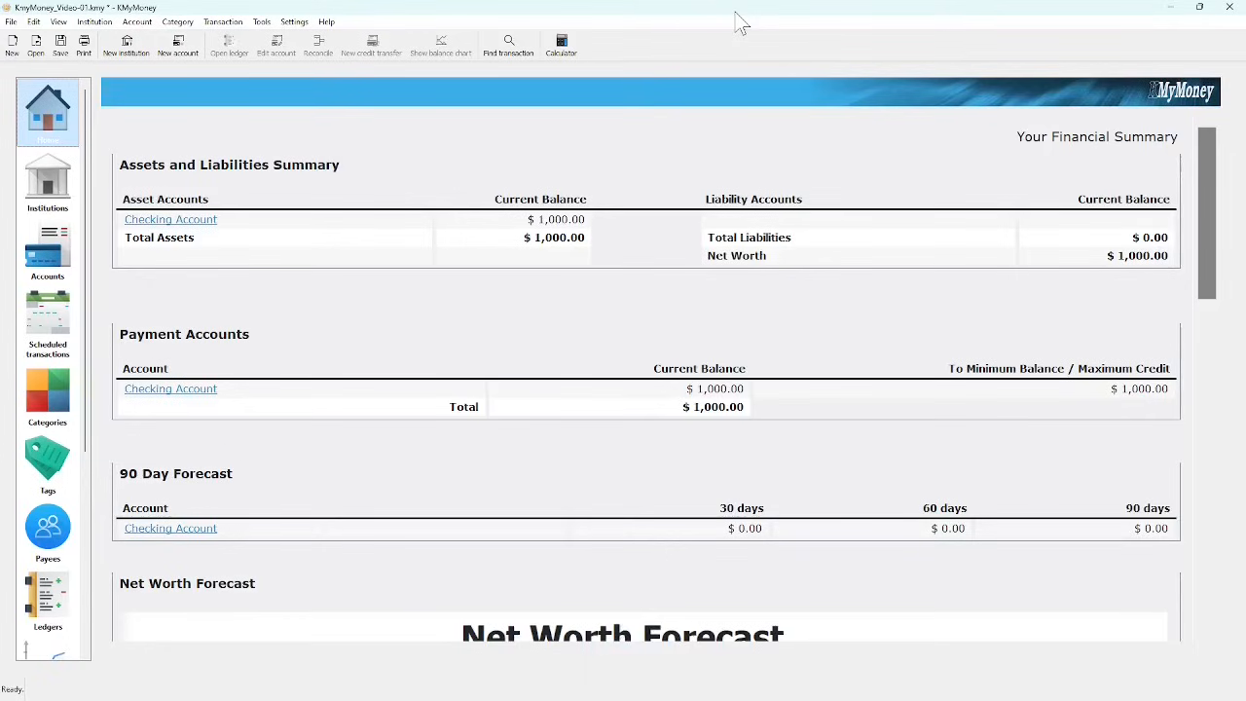
{"action": "left_click", "coordinate": [194, 224]}
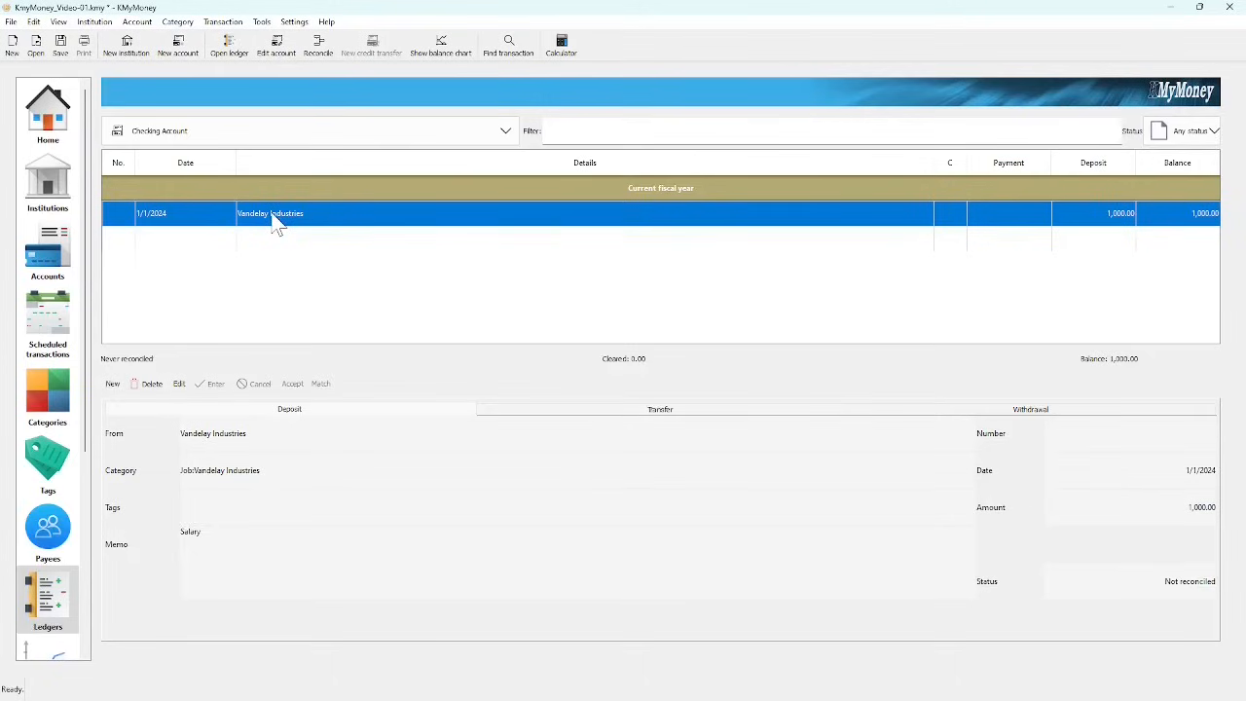
{"action": "left_click", "coordinate": [505, 132]}
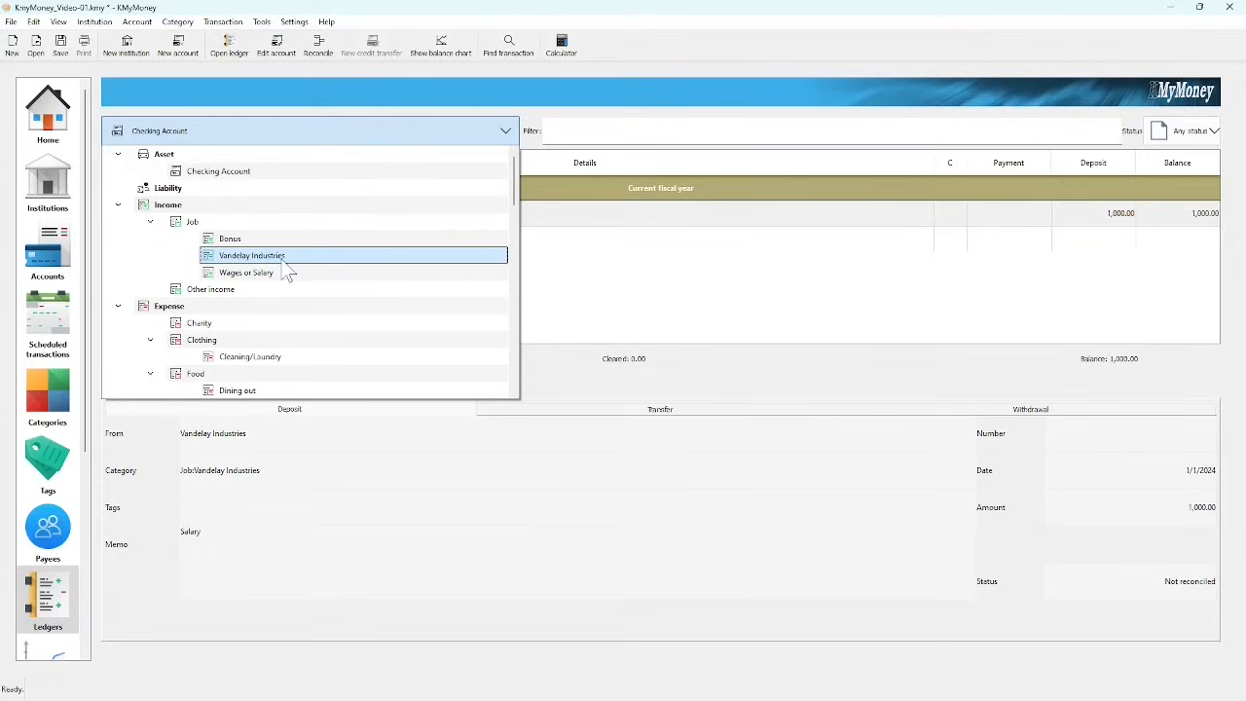
{"action": "left_click", "coordinate": [251, 255]}
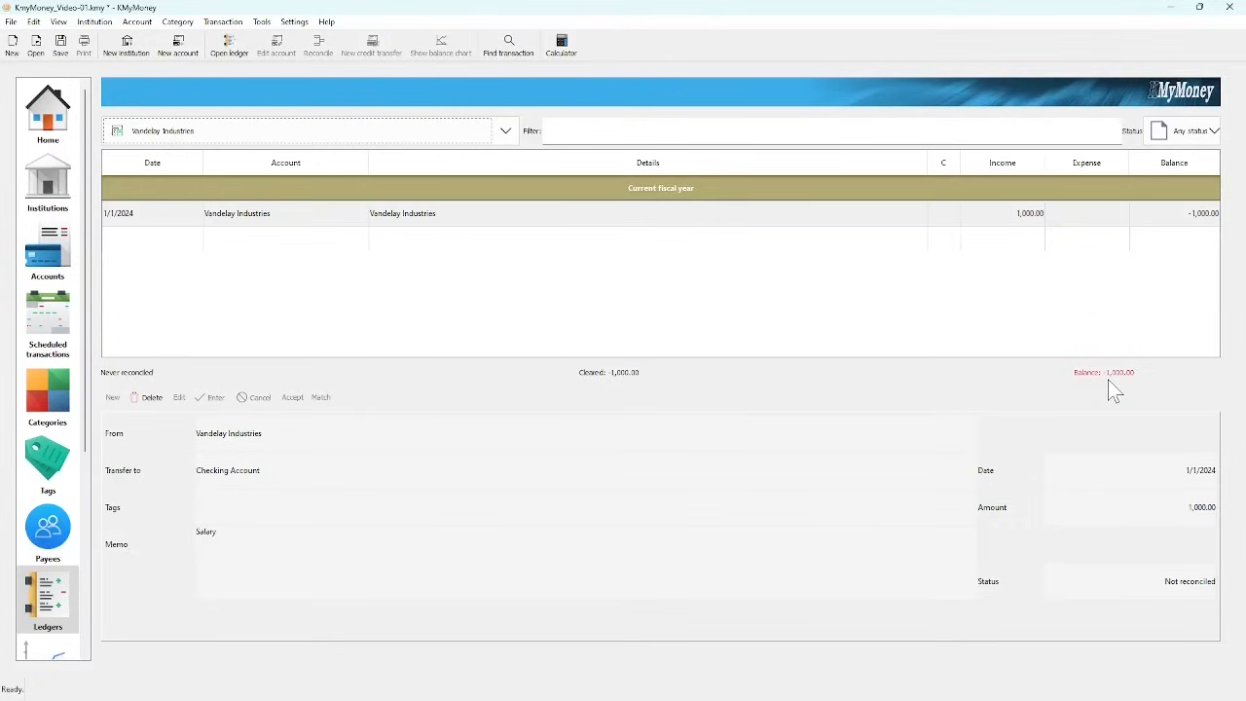
Step: Return to Checking Account and the Home summary showing $1,000.00, then save the file
{"action": "left_click", "coordinate": [495, 139]}
{"action": "left_click", "coordinate": [259, 173]}
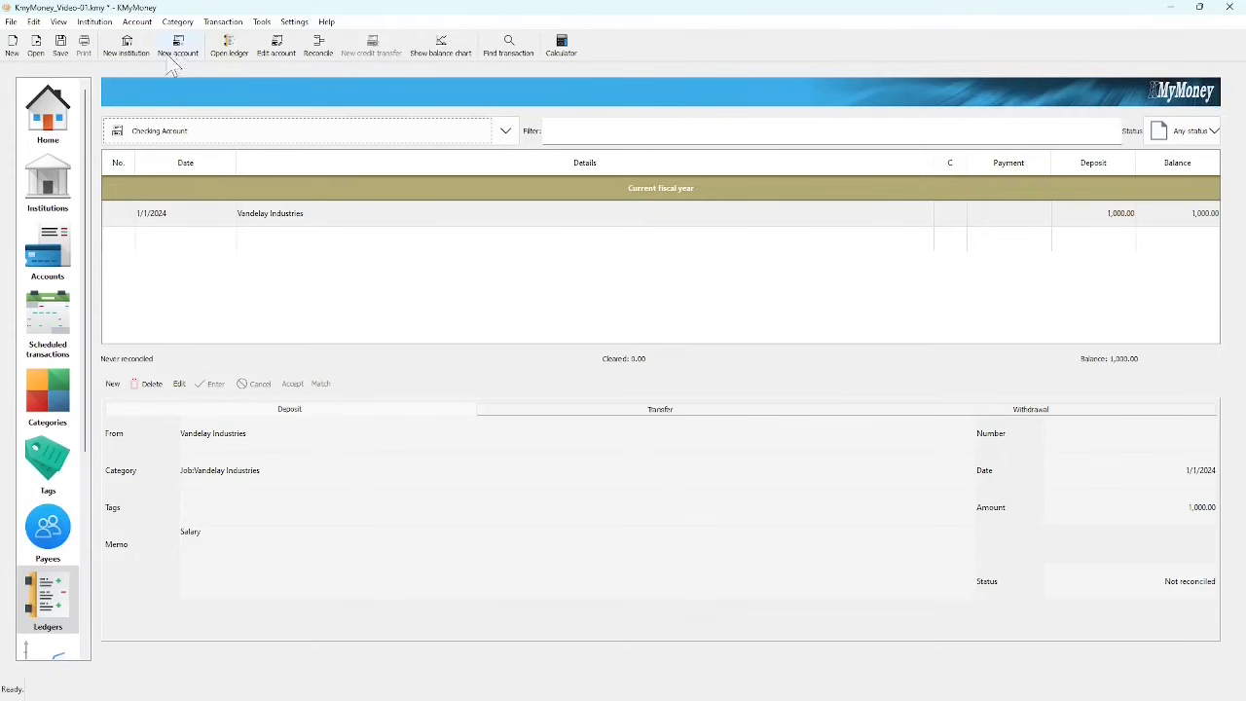
{"action": "left_click", "coordinate": [56, 115]}
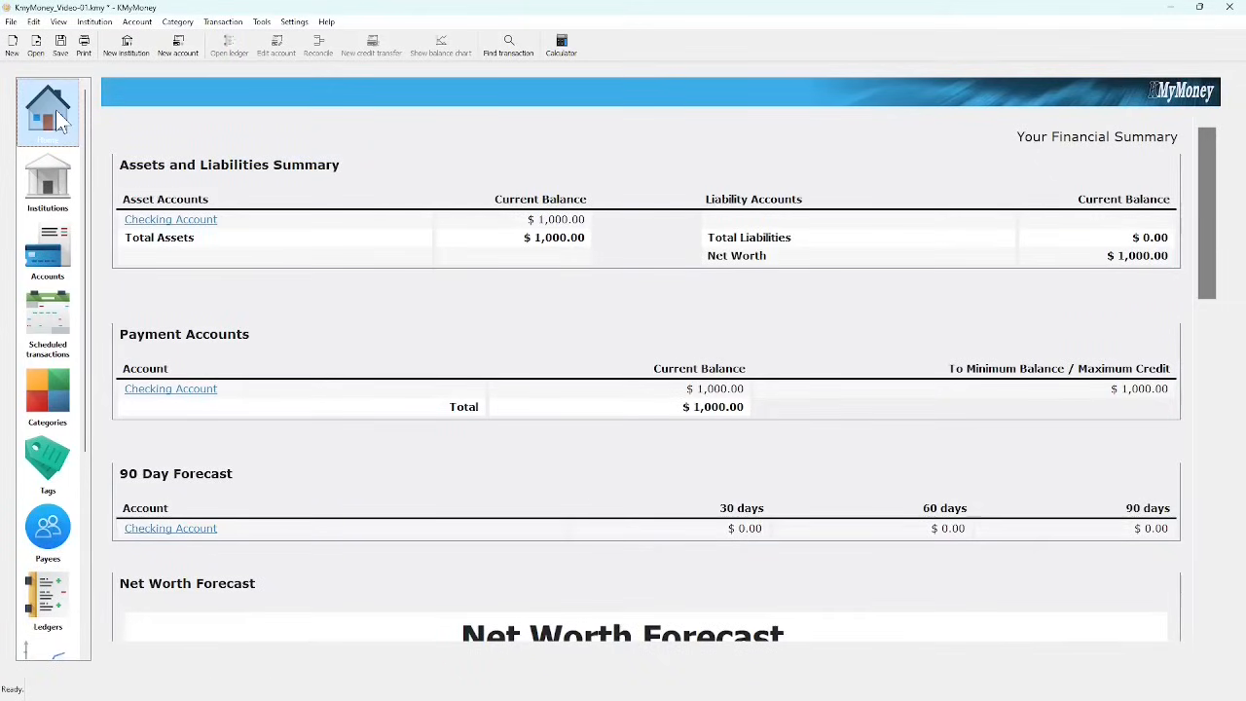
{"action": "left_click", "coordinate": [60, 44]}
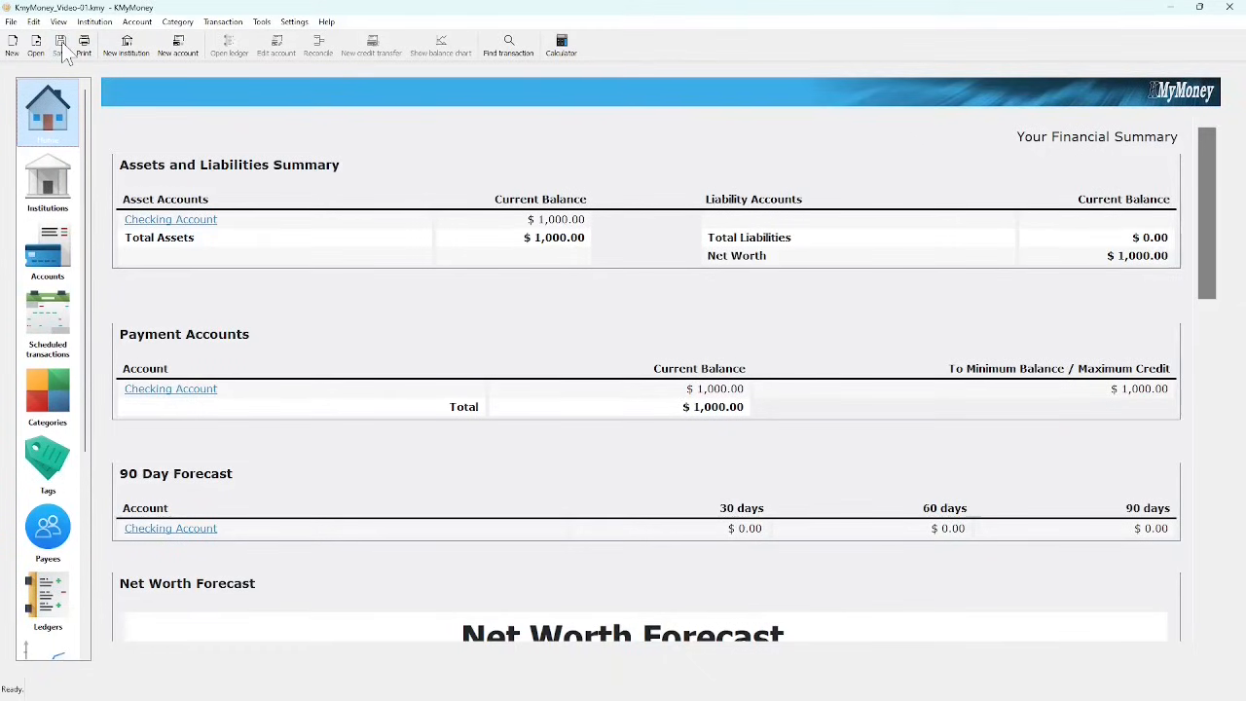